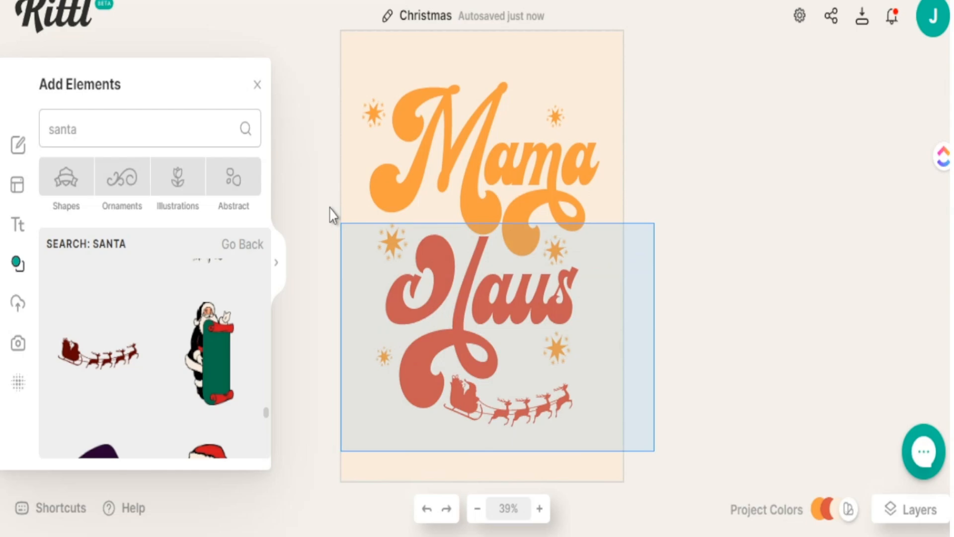
drag(332, 215, 347, 73)
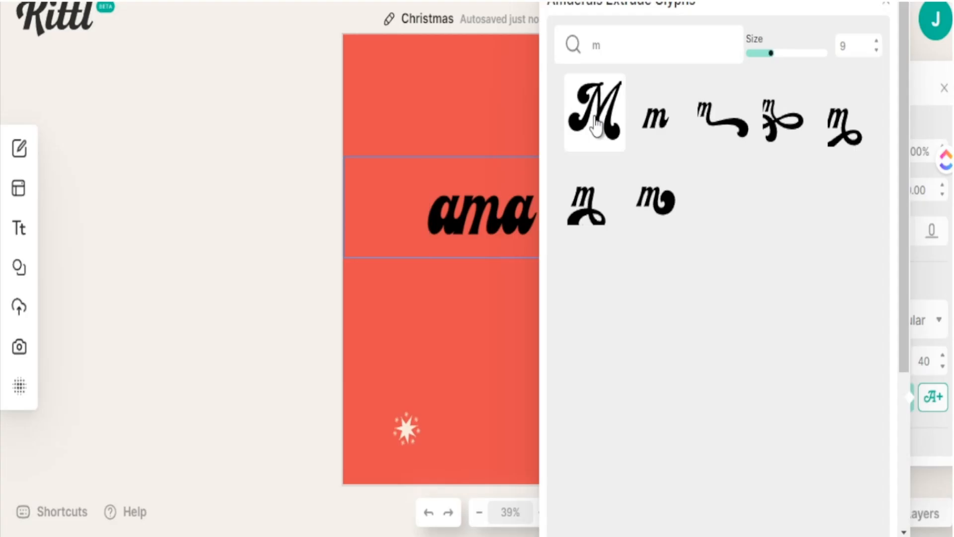
- Insert the swash capital M glyph before "ama" and move the finished word "Mama" slightly higher on the red artboard
click(595, 110)
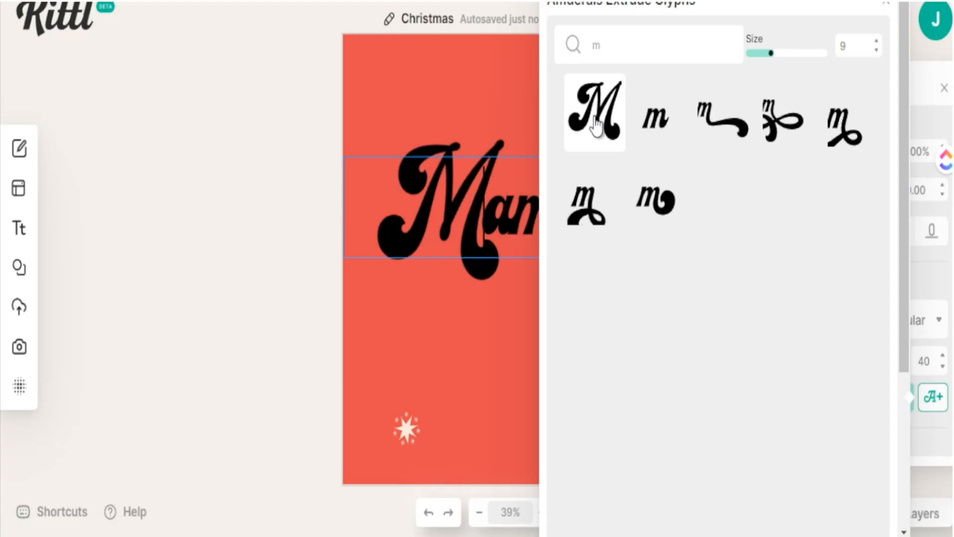
click(497, 334)
click(496, 334)
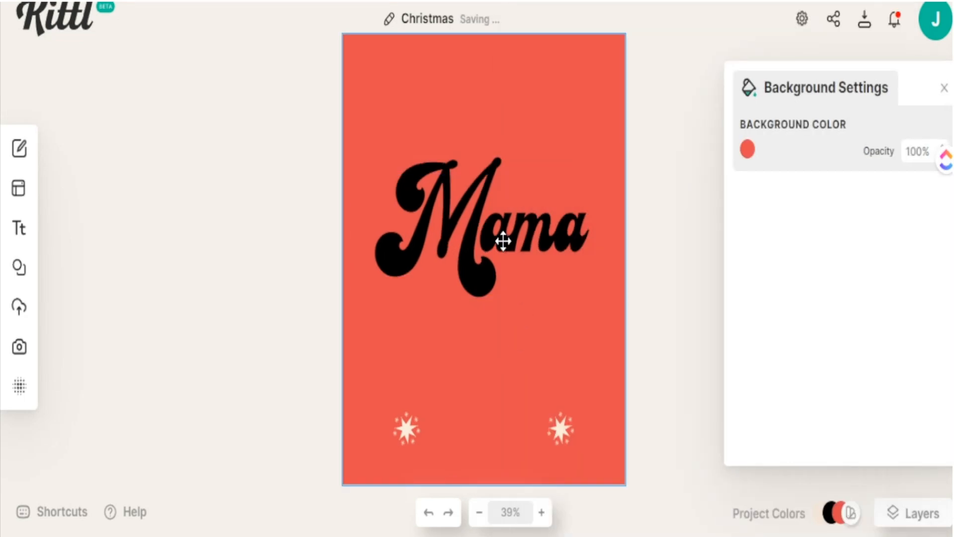
drag(503, 239, 501, 203)
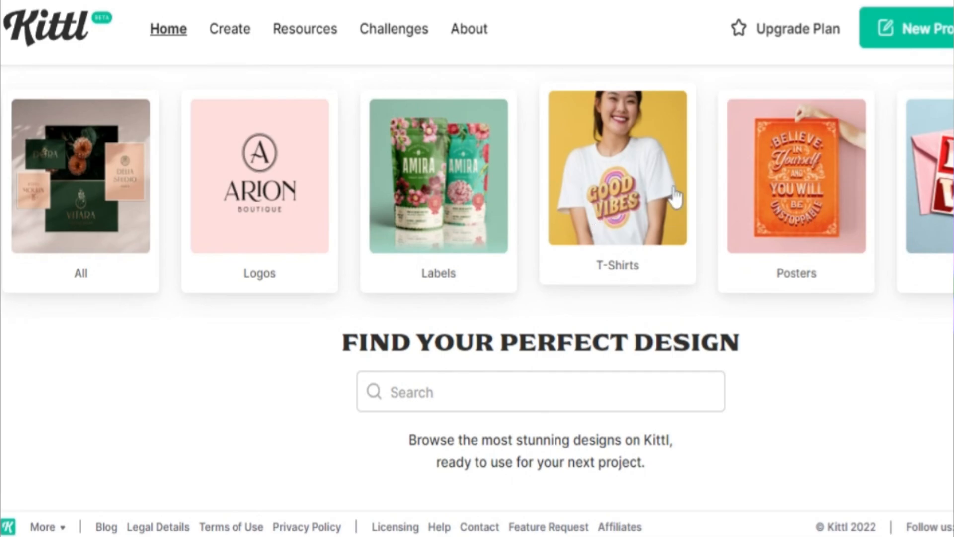
- Open the T-Shirts design category and look through the available templates for Christmas-themed designs
click(603, 221)
scroll(767, 297, down, 2)
scroll(810, 312, down, 5)
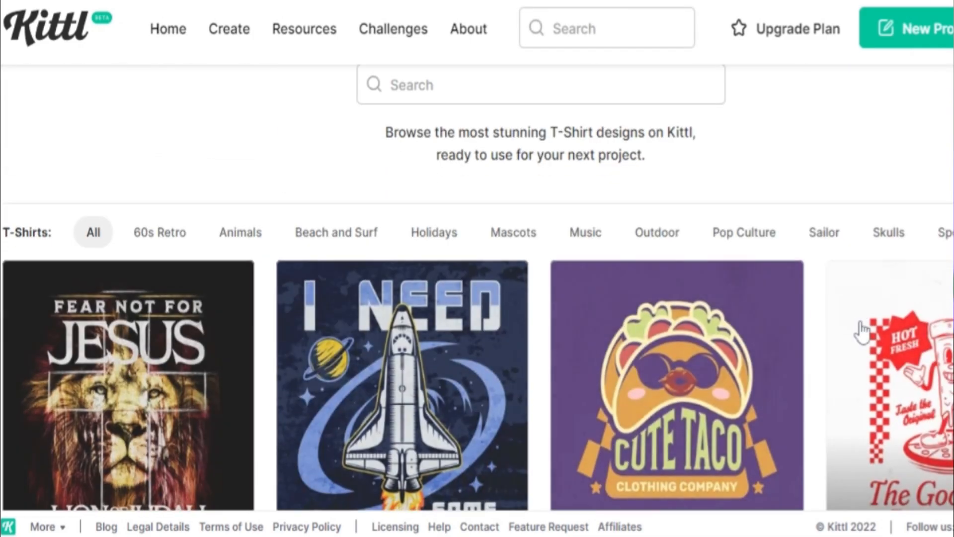
scroll(889, 338, down, 2)
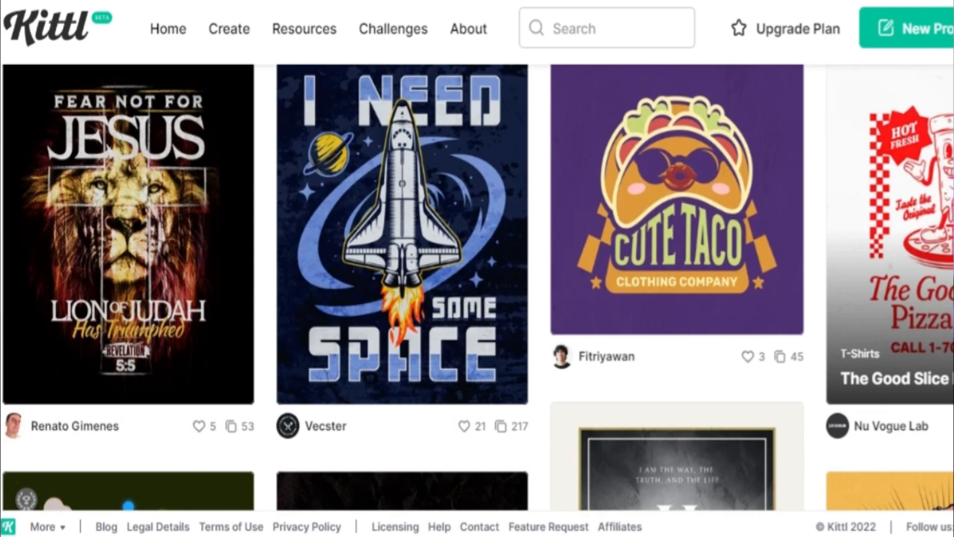
scroll(890, 337, down, 5)
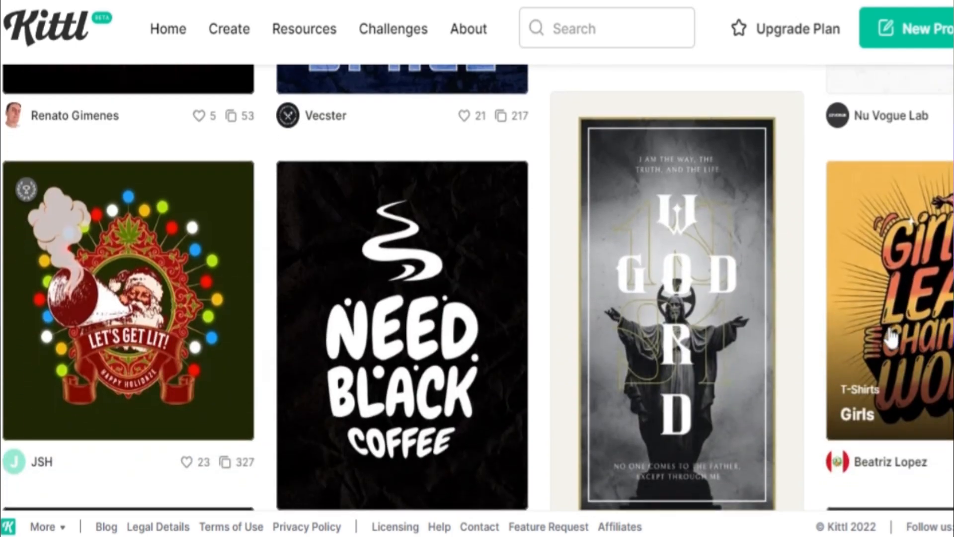
scroll(889, 337, down, 3)
scroll(890, 337, down, 4)
scroll(890, 337, down, 7)
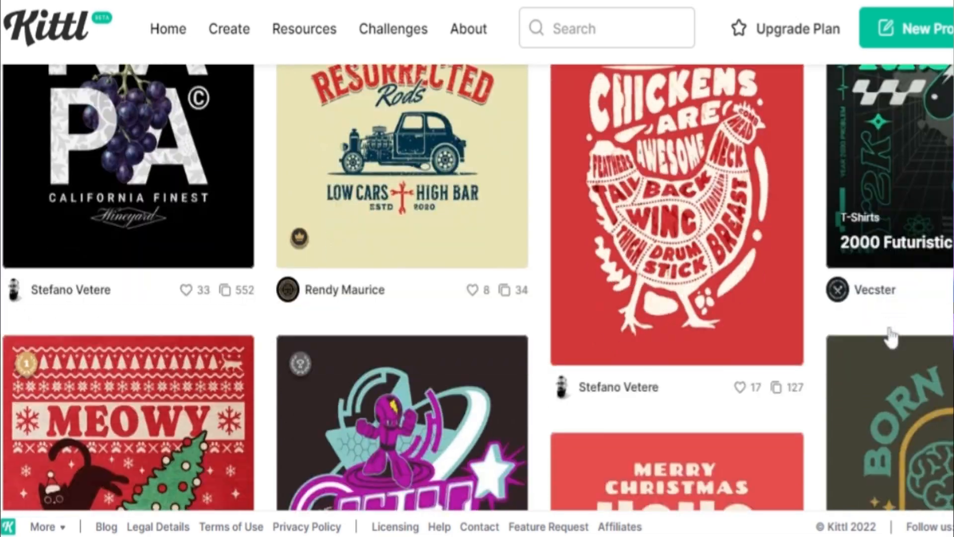
scroll(893, 336, down, 5)
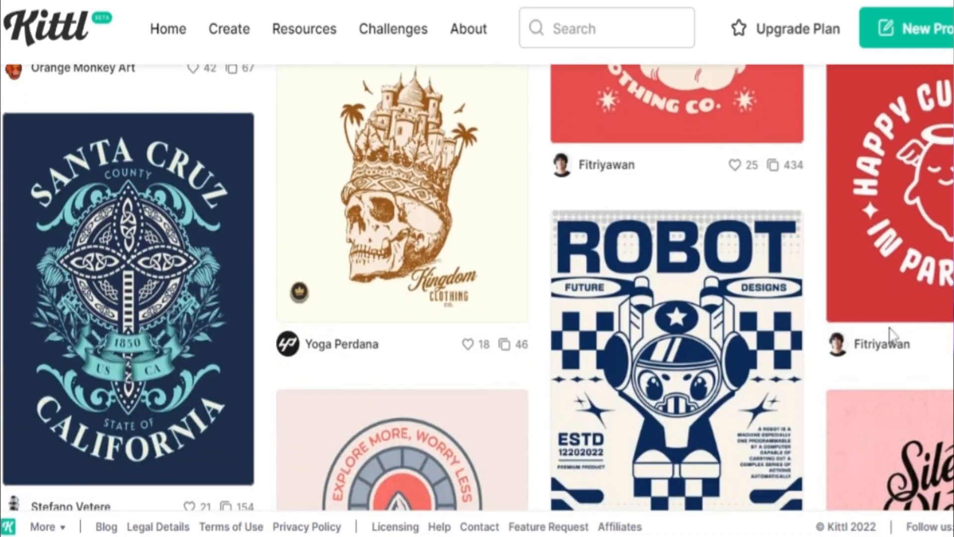
scroll(875, 348, up, 7)
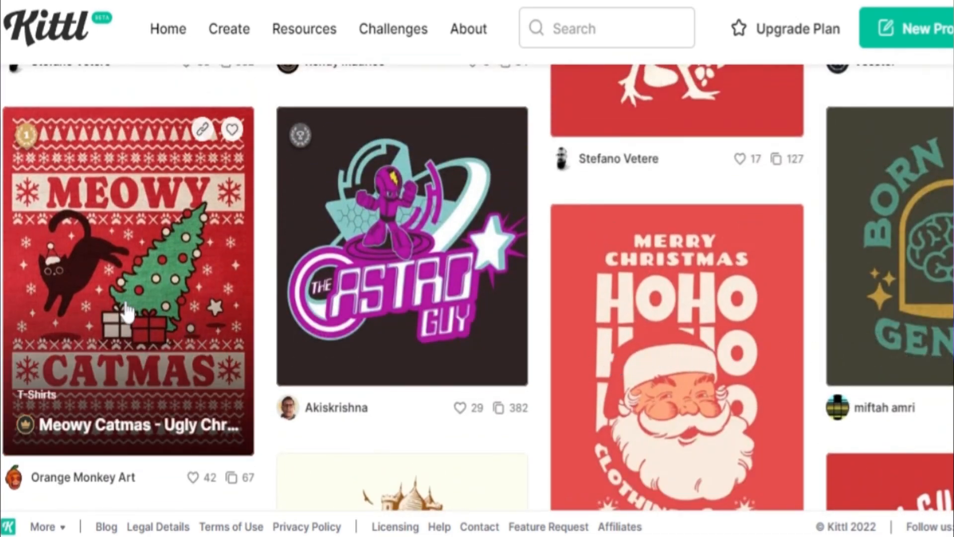
- Open the Meowy Catmas ugly Christmas sweater template and look over its preview
click(128, 311)
scroll(422, 226, down, 6)
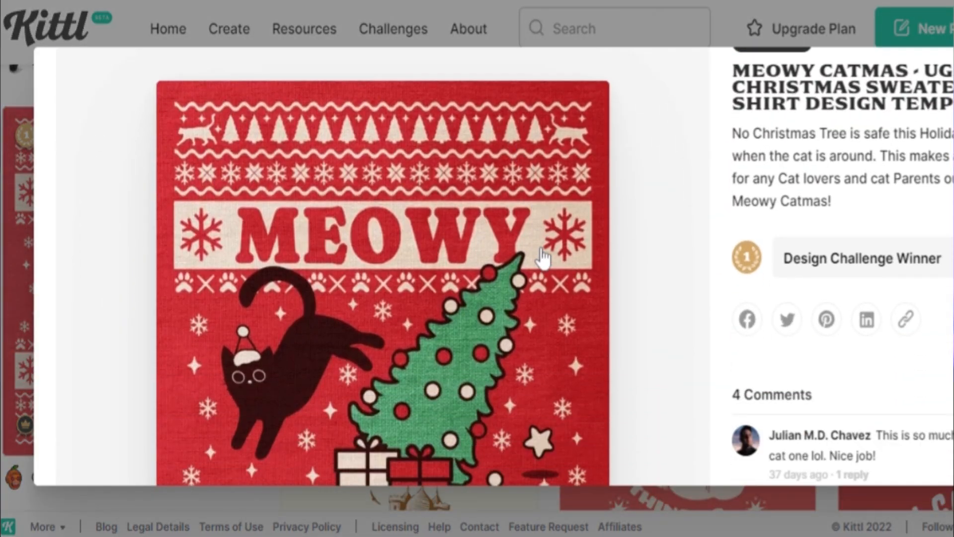
scroll(437, 347, down, 2)
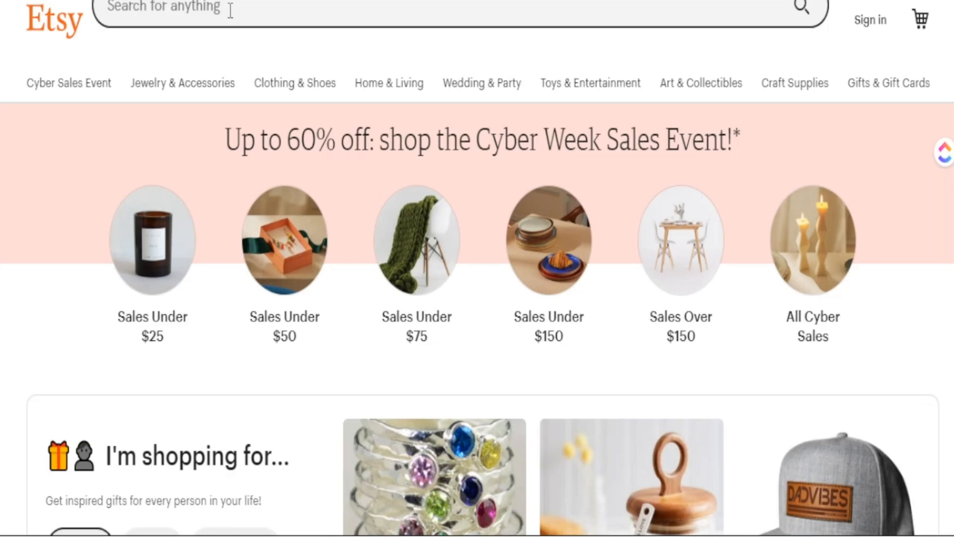
- Switch to Etsy and search for "mama claus" using the suggested search term
click(412, 56)
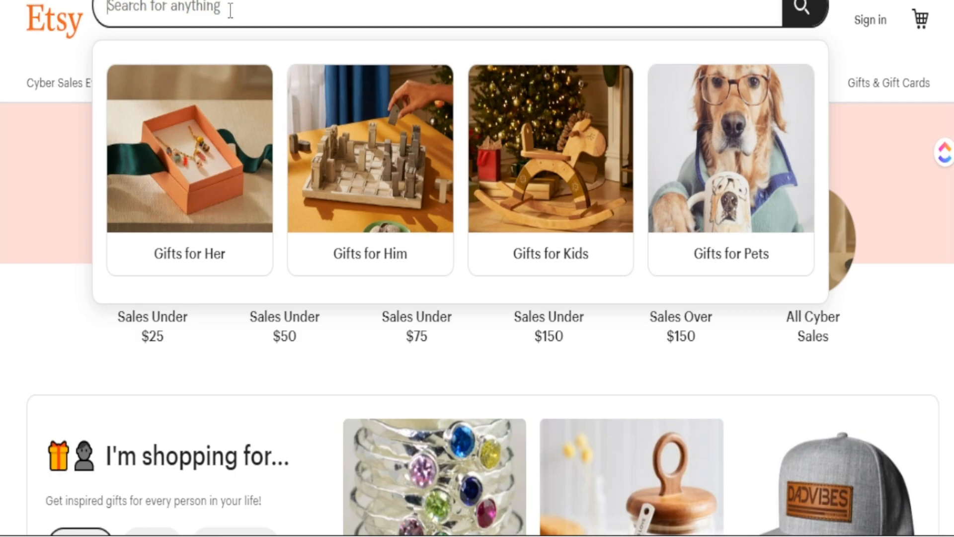
click(698, 128)
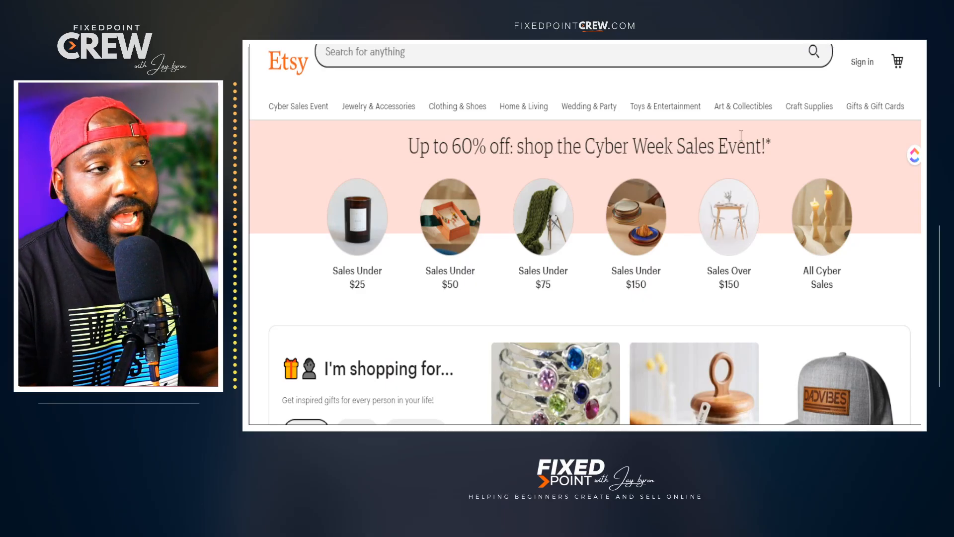
click(406, 55)
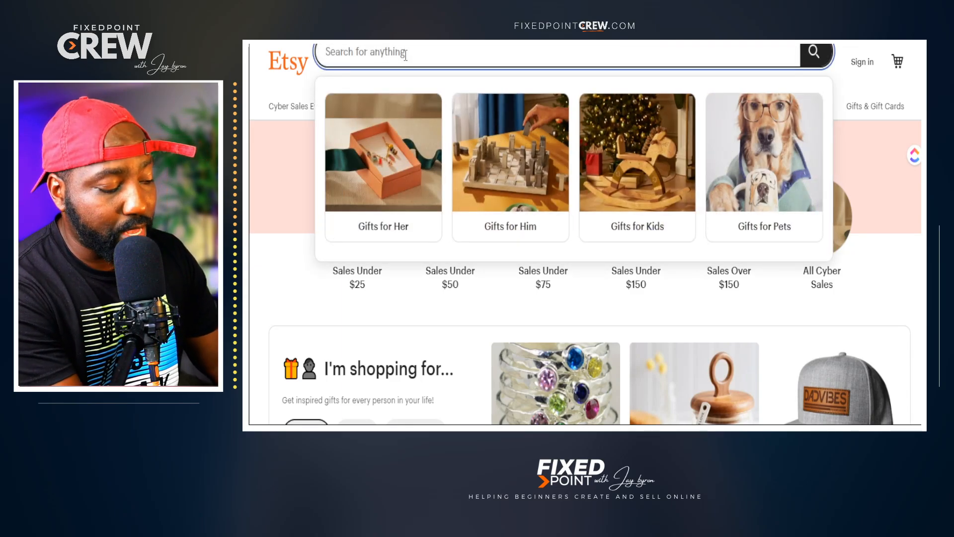
text(Mama C)
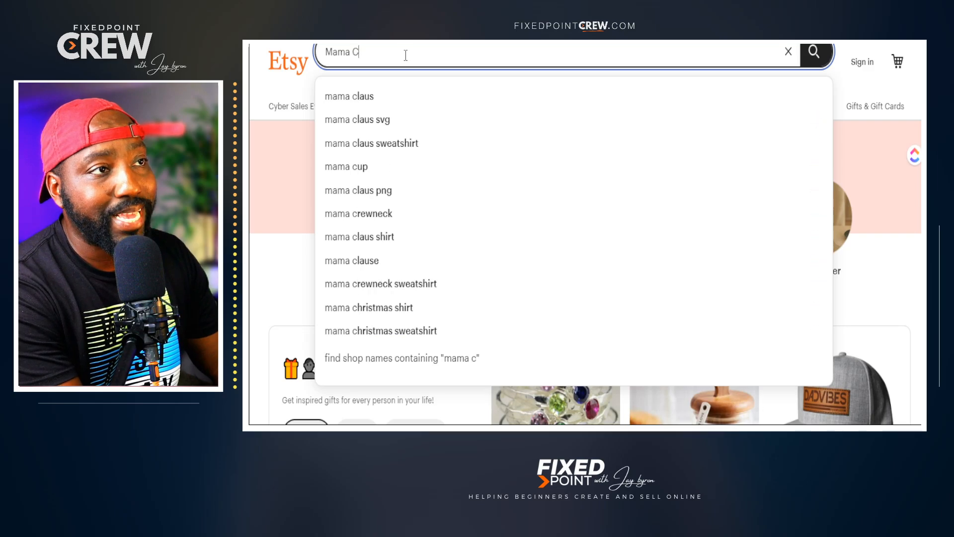
text(laus)
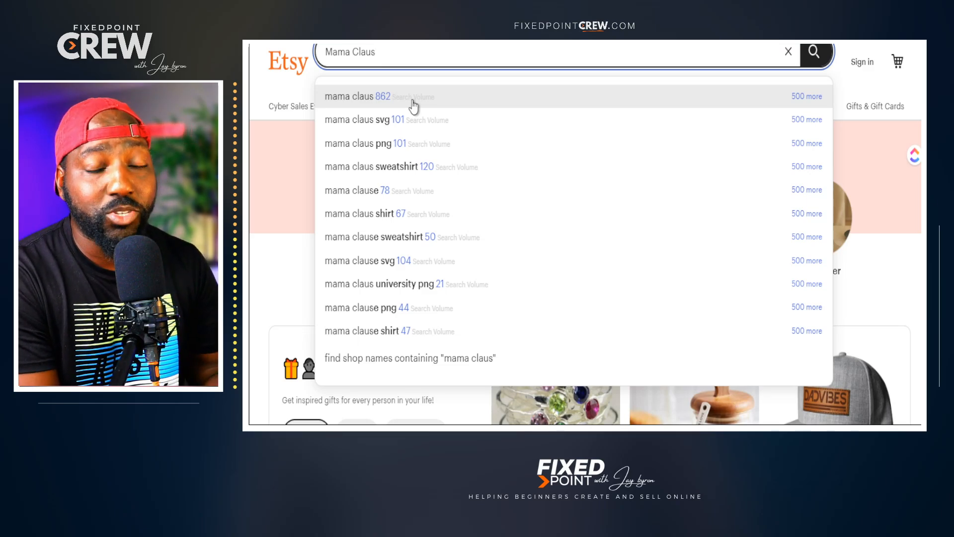
click(380, 103)
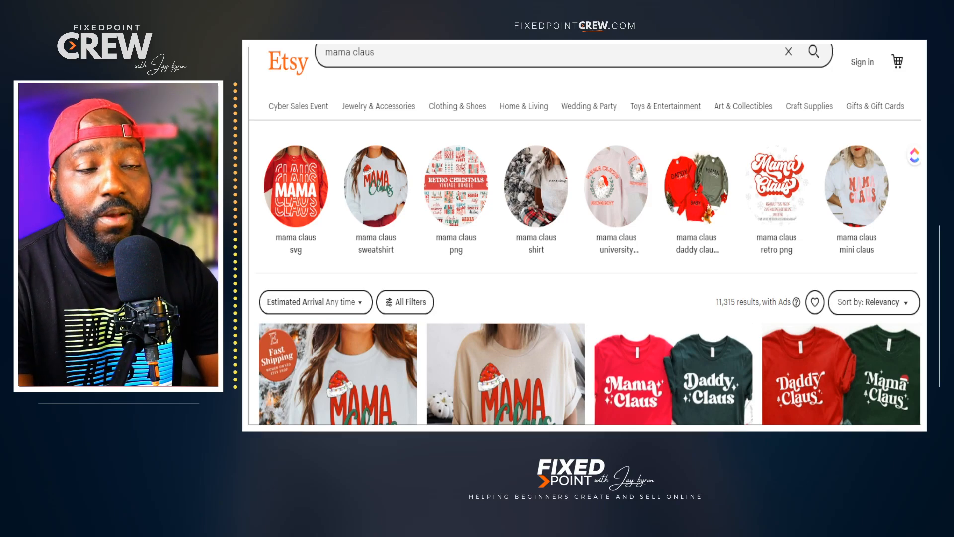
- Highlight the number of mama claus results and examine the first shirt listings with their reviews and prices
drag(717, 302, 782, 302)
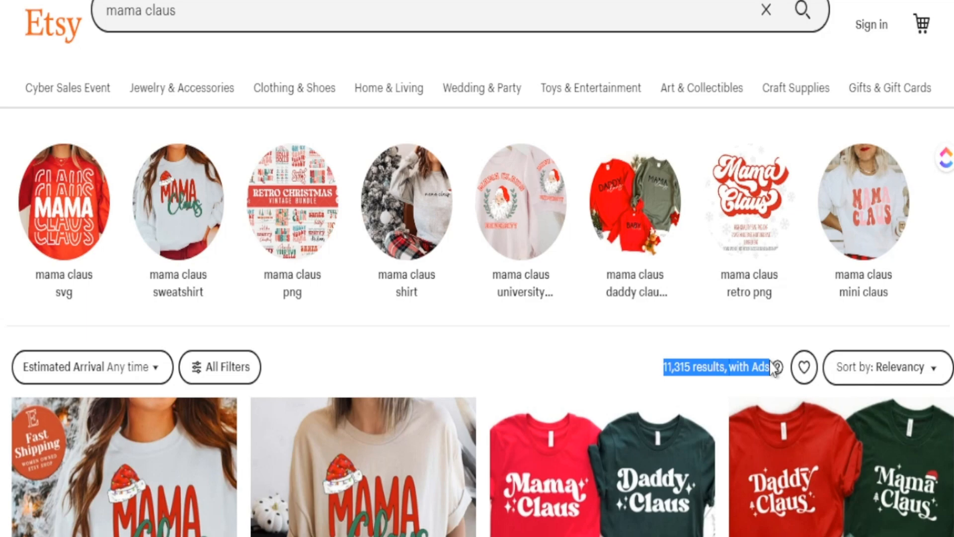
scroll(697, 358, down, 4)
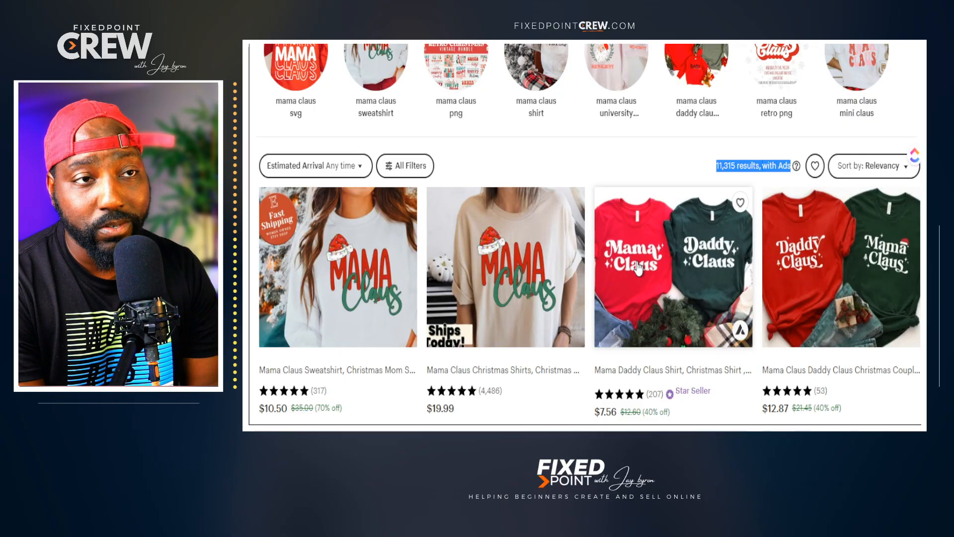
scroll(637, 269, up, 2)
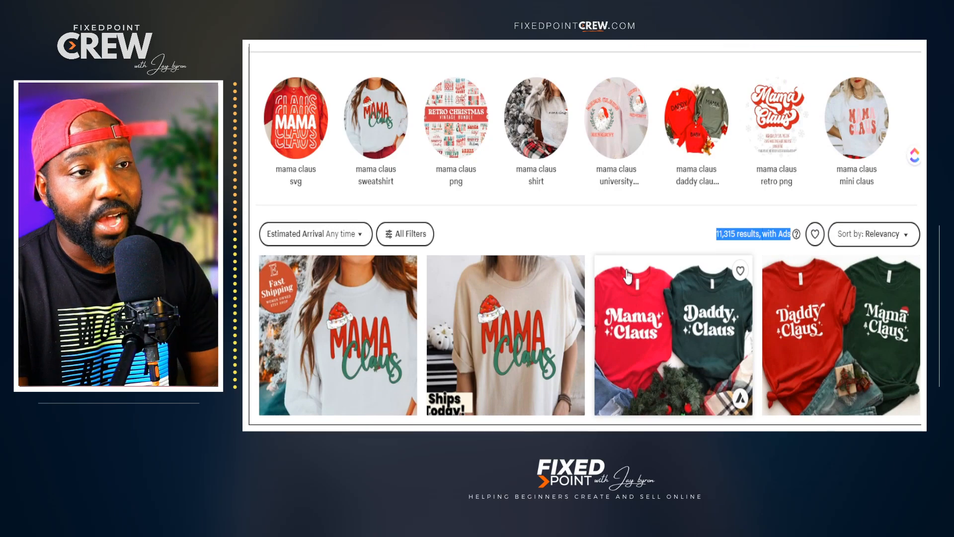
- Filter the mama claus results to Bestseller items and view the remaining listings
click(399, 238)
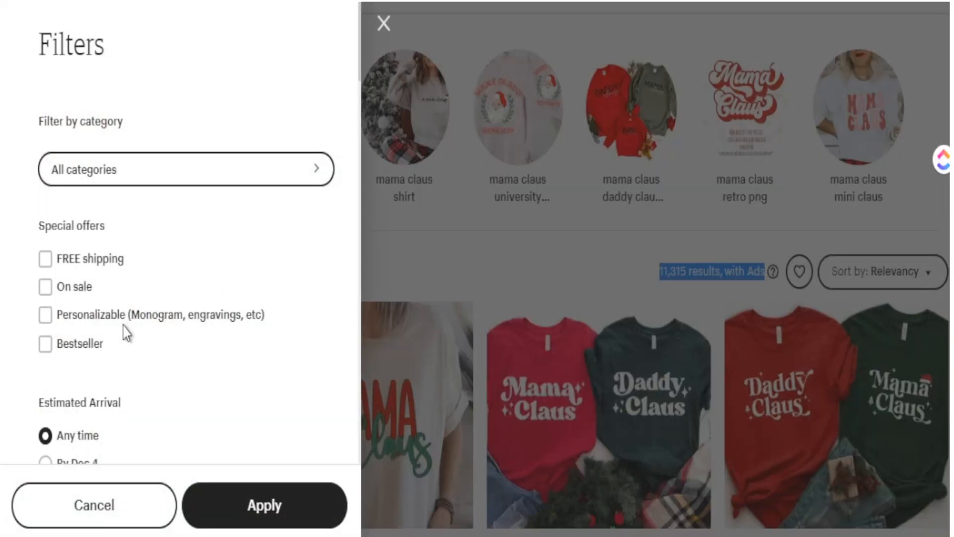
click(78, 348)
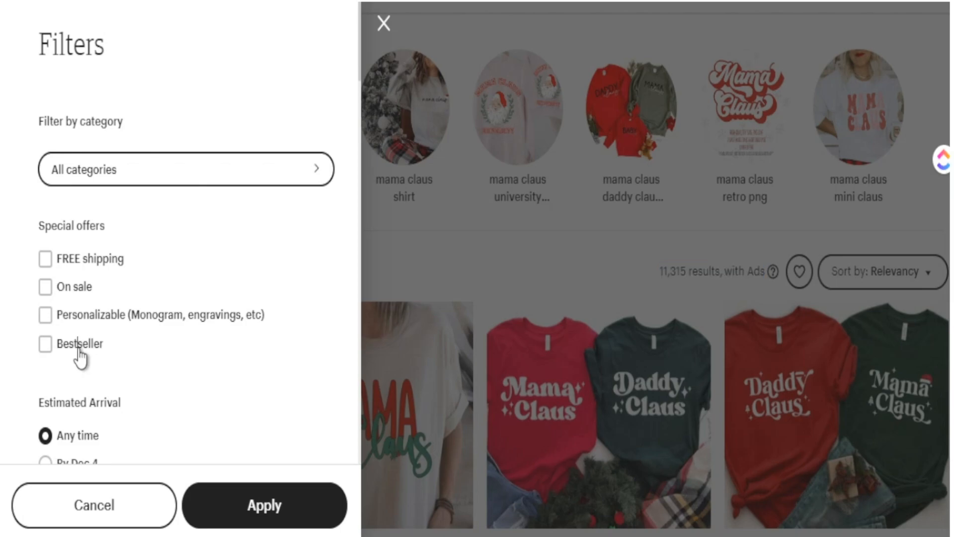
click(266, 505)
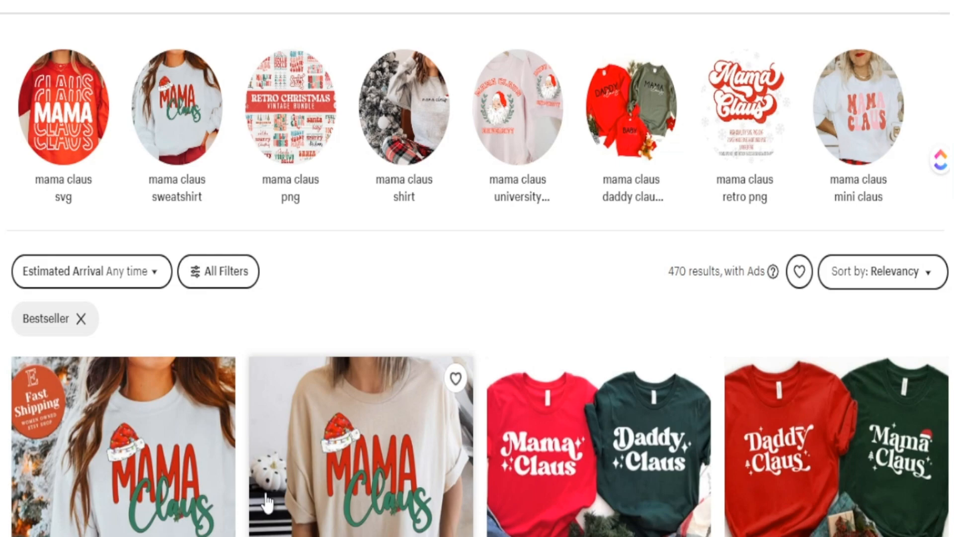
scroll(596, 286, down, 3)
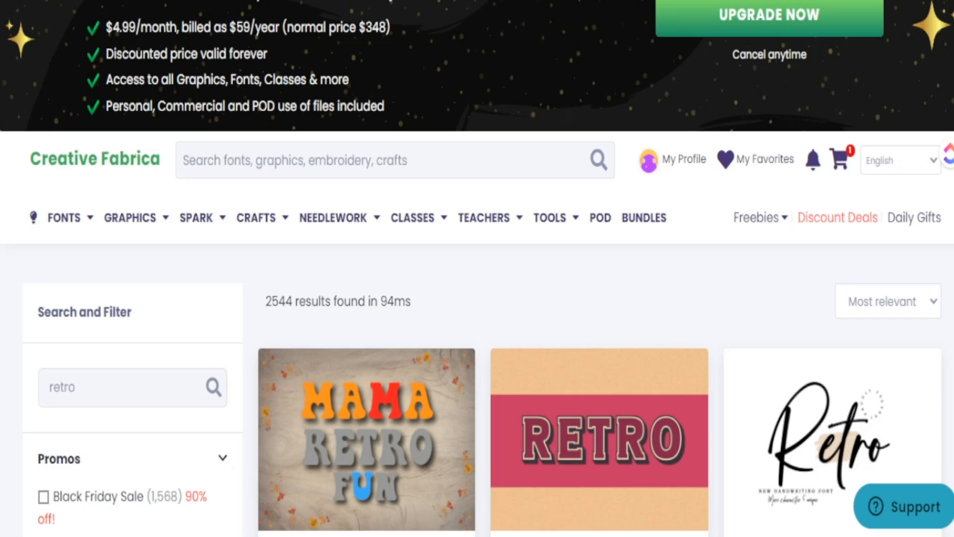
- Switch to Creative Fabrica and look through the retro font results for groovy lettering styles
mouse_move(413, 217)
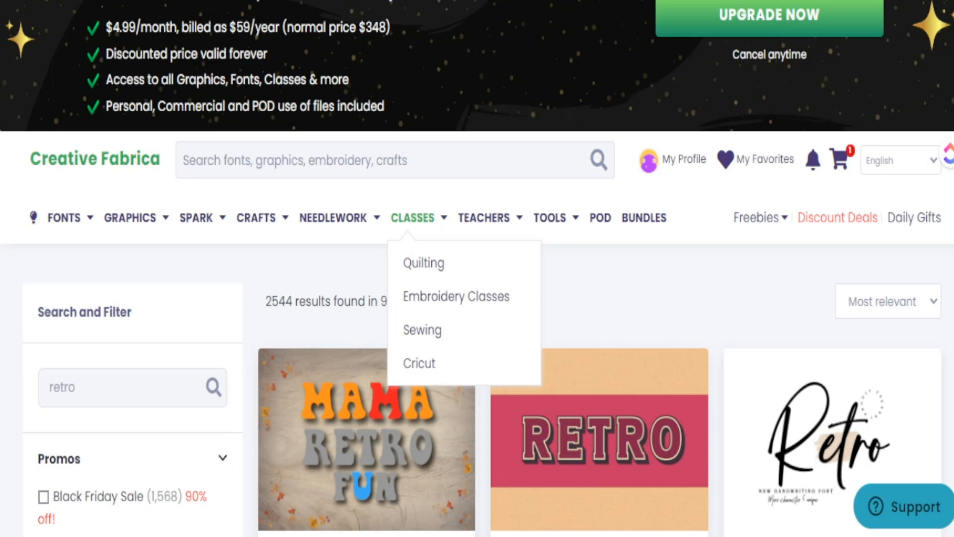
scroll(422, 329, down, 14)
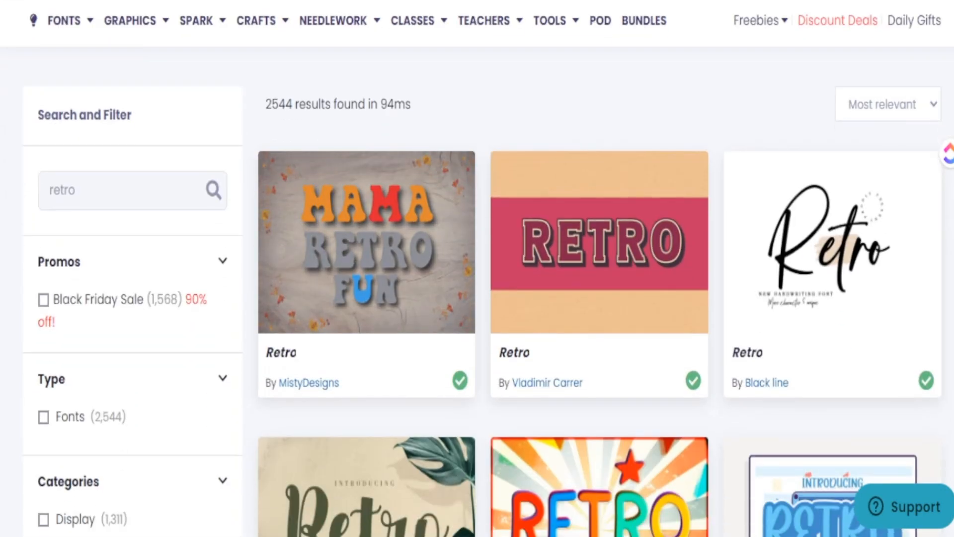
scroll(924, 348, down, 9)
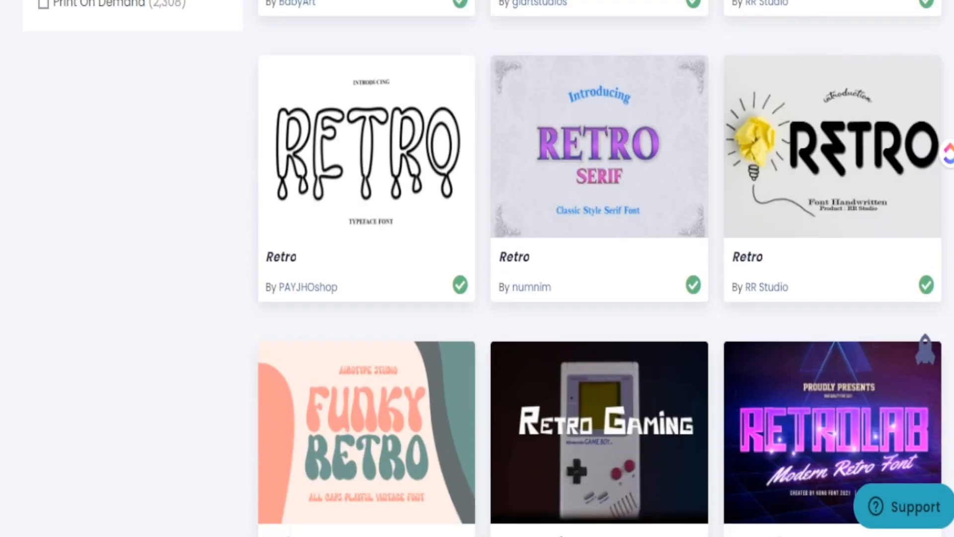
scroll(924, 348, up, 14)
scroll(596, 268, up, 10)
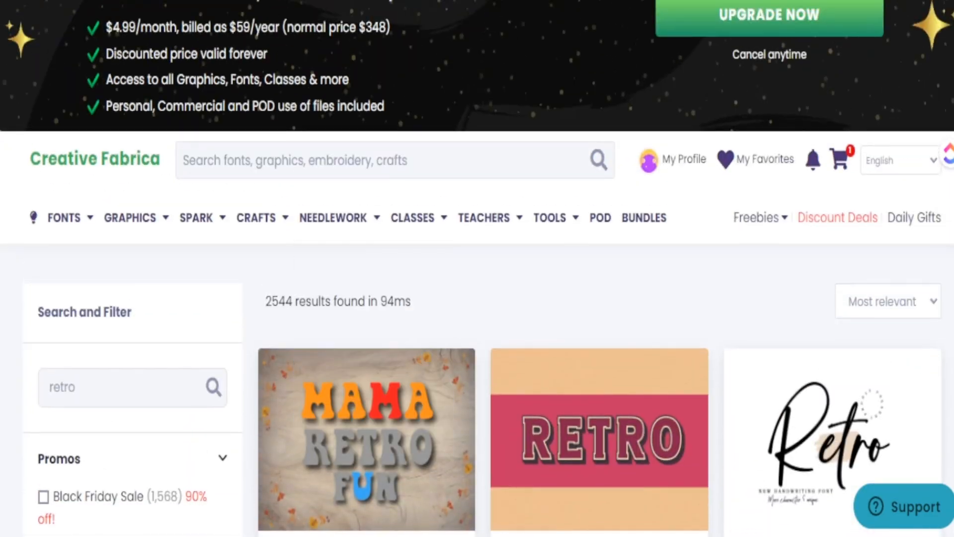
scroll(477, 269, down, 20)
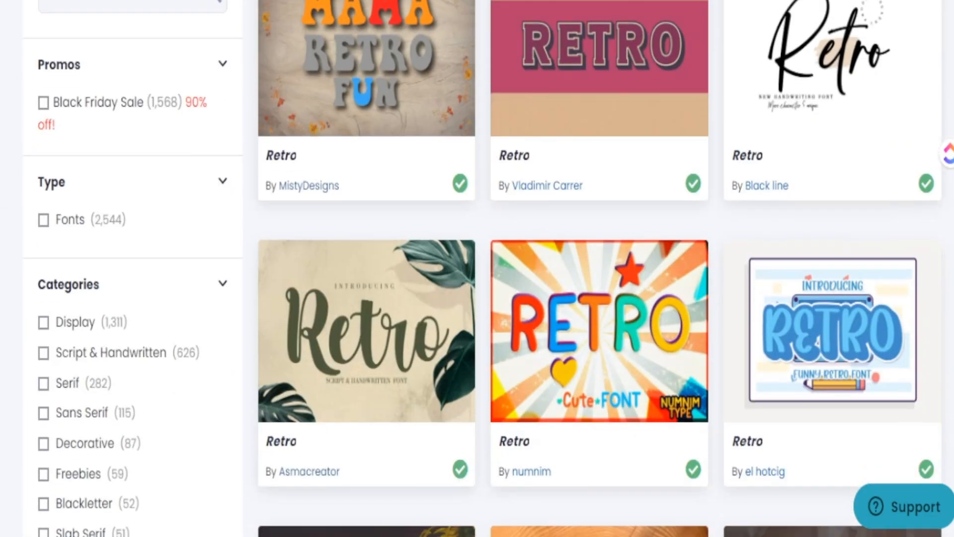
scroll(596, 268, down, 6)
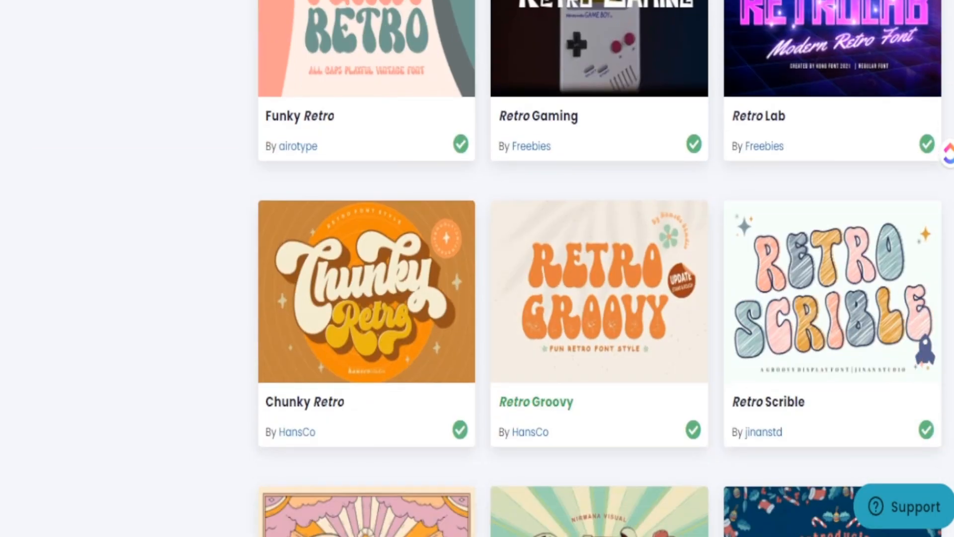
scroll(597, 268, down, 4)
scroll(596, 268, down, 5)
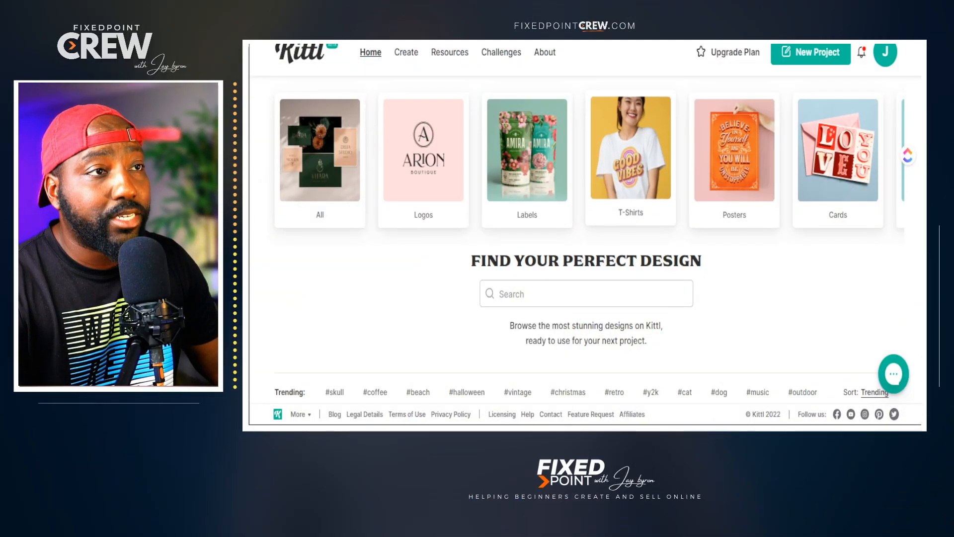
- Switch to Kittl, look over the trending templates and search the designs for "Christmas"
scroll(587, 234, down, 3)
scroll(587, 239, down, 5)
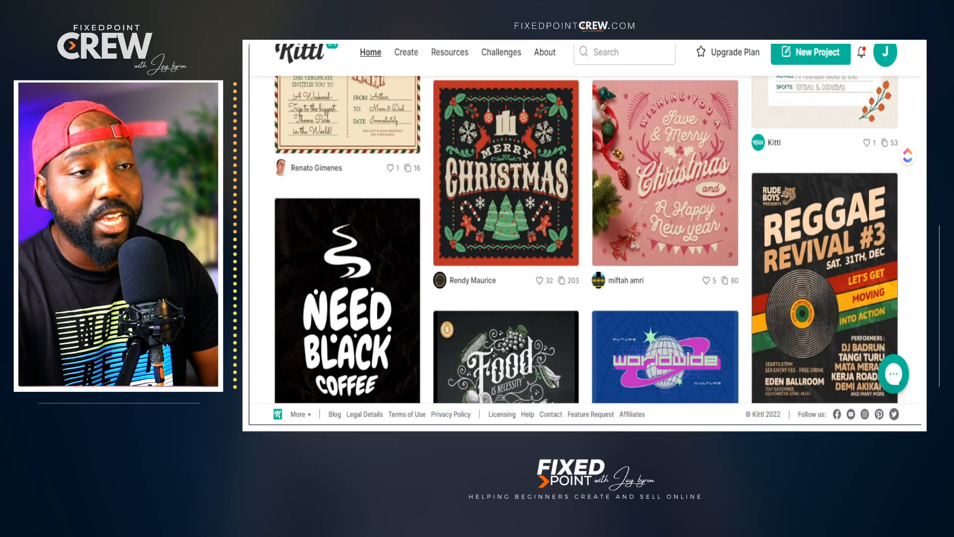
scroll(665, 299, up, 3)
scroll(666, 299, up, 5)
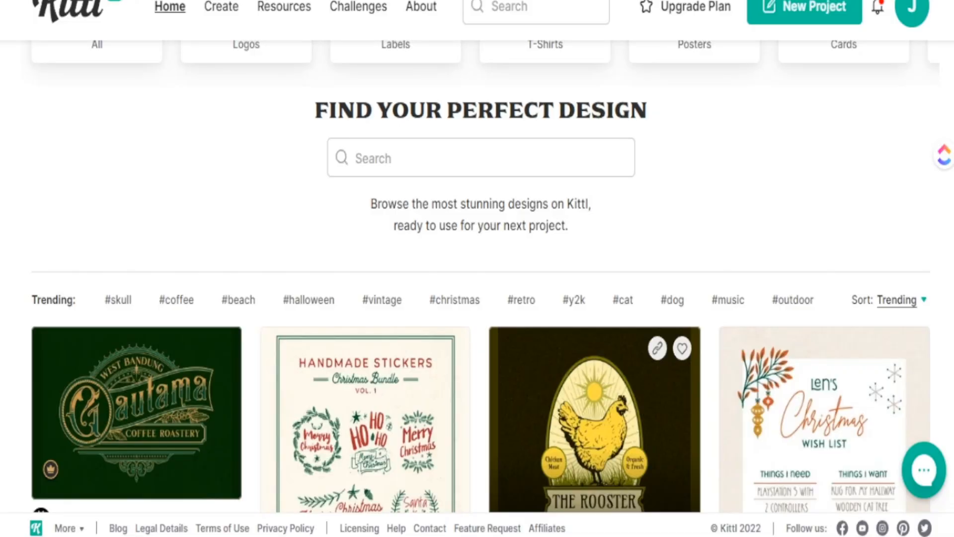
click(398, 159)
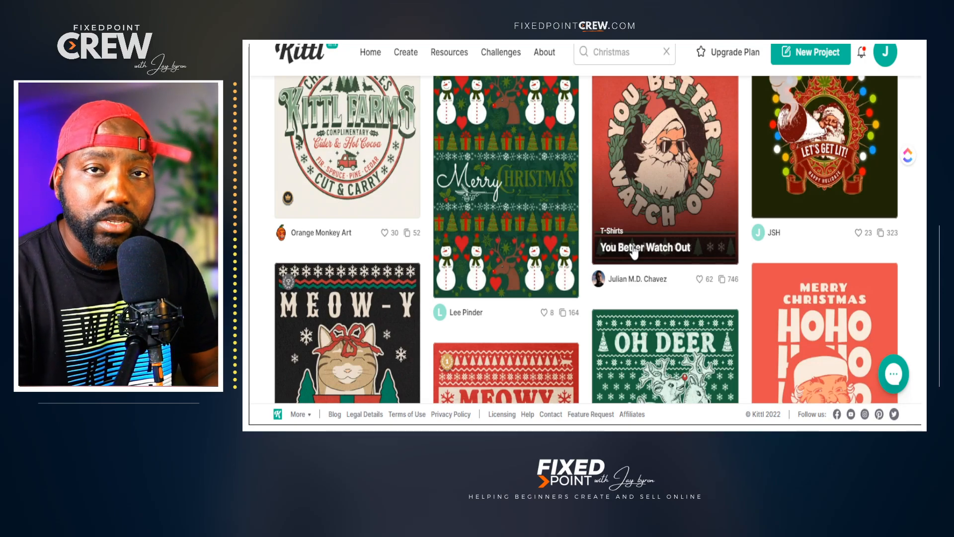
- Find the red "Merry Christmas HoHo" Santa T-shirt template in the Christmas results and start a project from it
scroll(636, 248, down, 3)
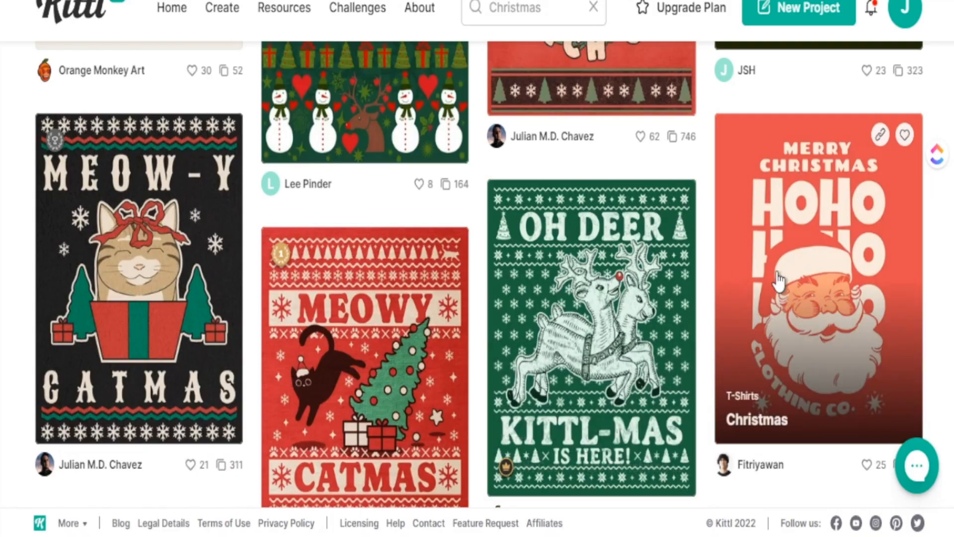
click(822, 334)
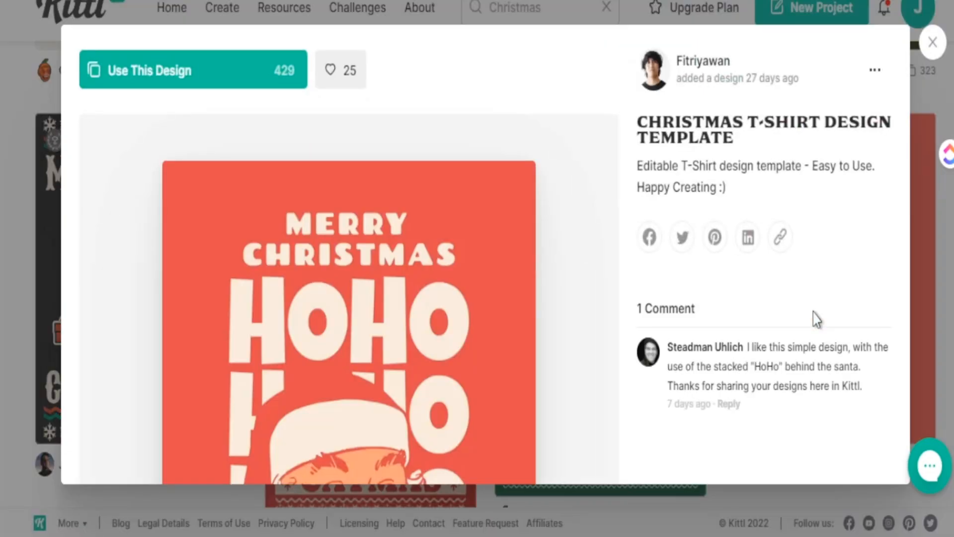
scroll(811, 320, down, 5)
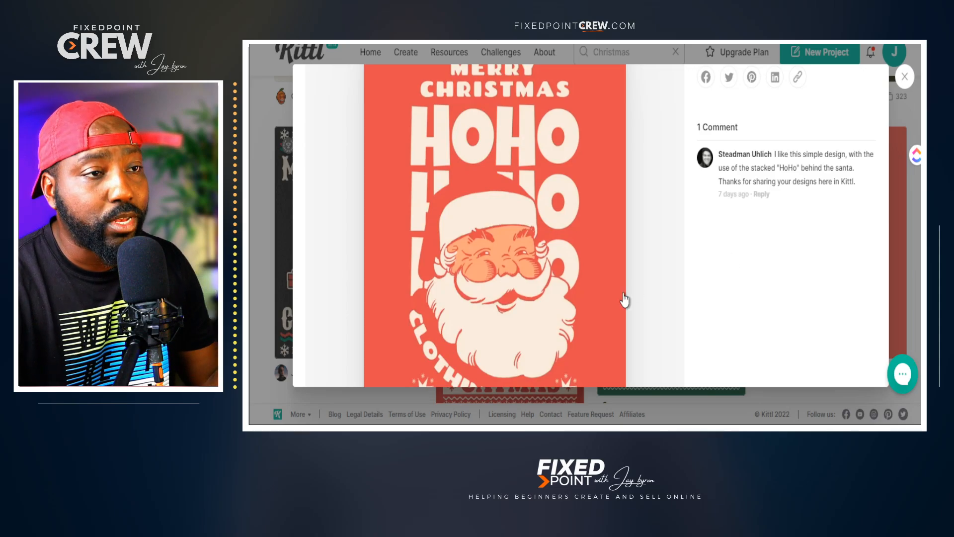
scroll(607, 313, up, 4)
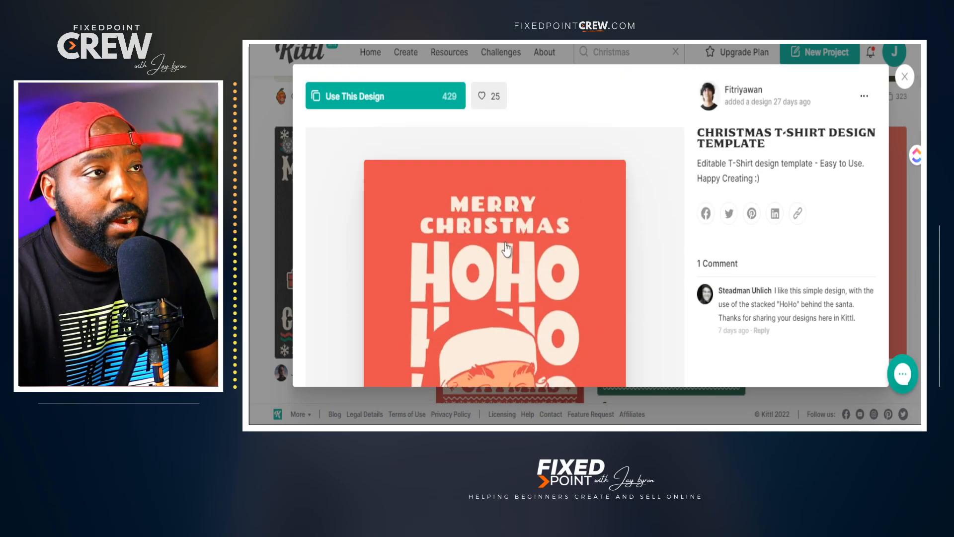
click(382, 99)
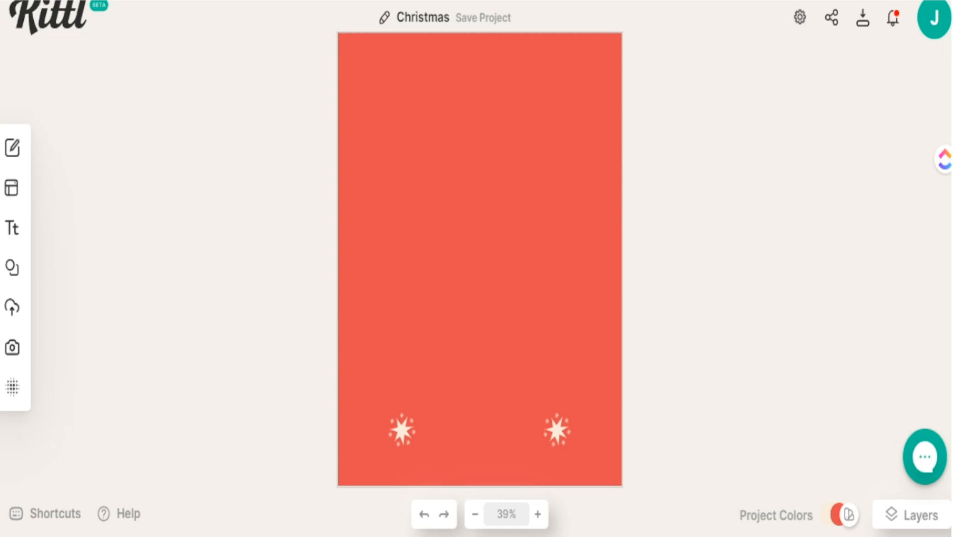
click(557, 430)
click(403, 431)
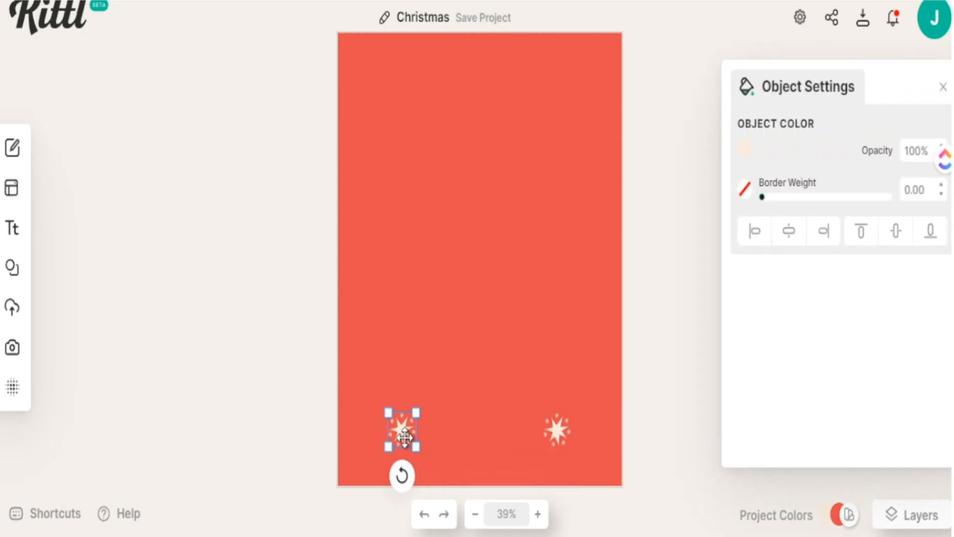
click(557, 430)
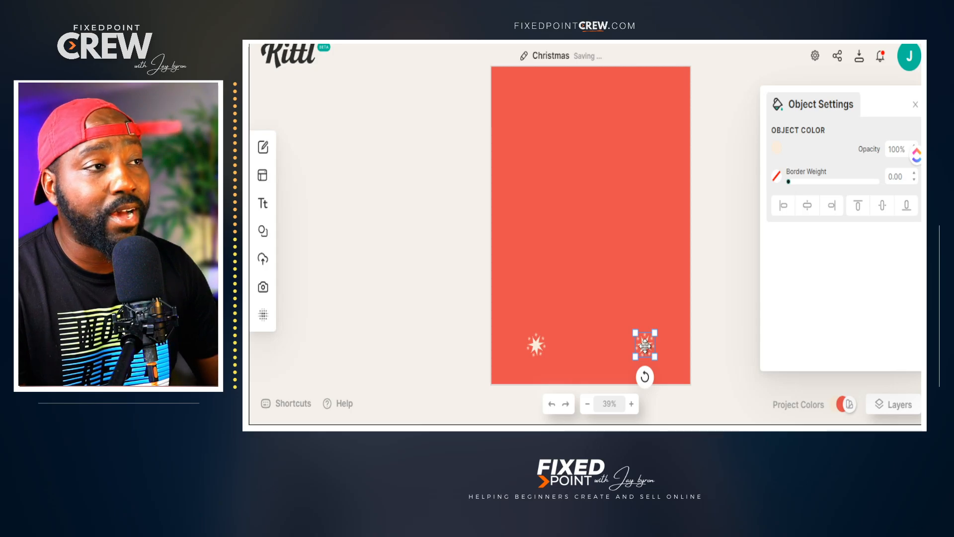
- Add a headline text reading "Mama" to the upper half of the artboard
click(581, 216)
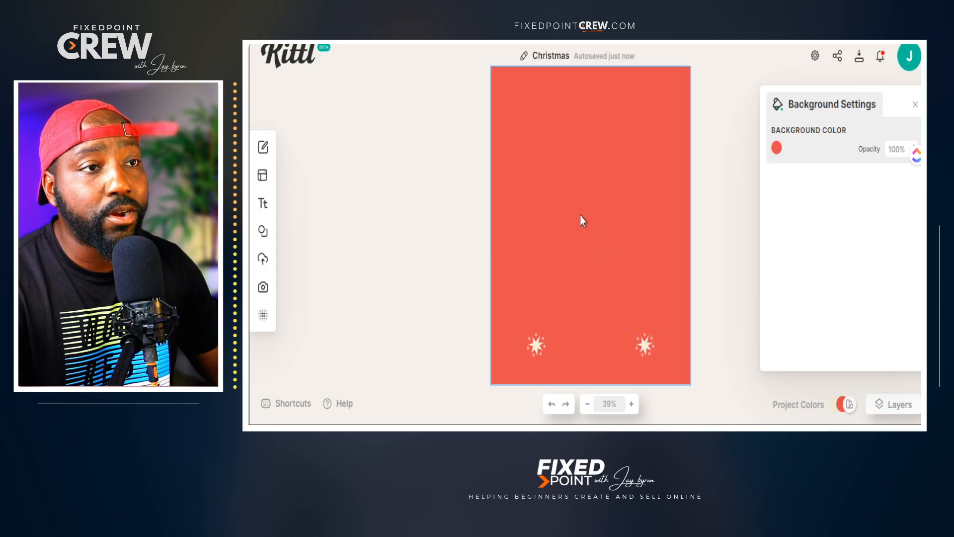
key(t)
click(550, 258)
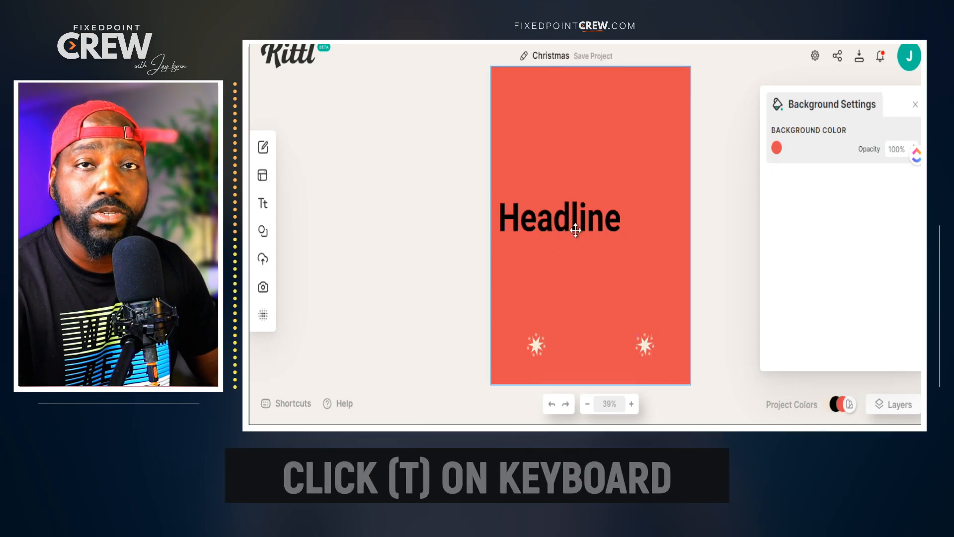
click(576, 229)
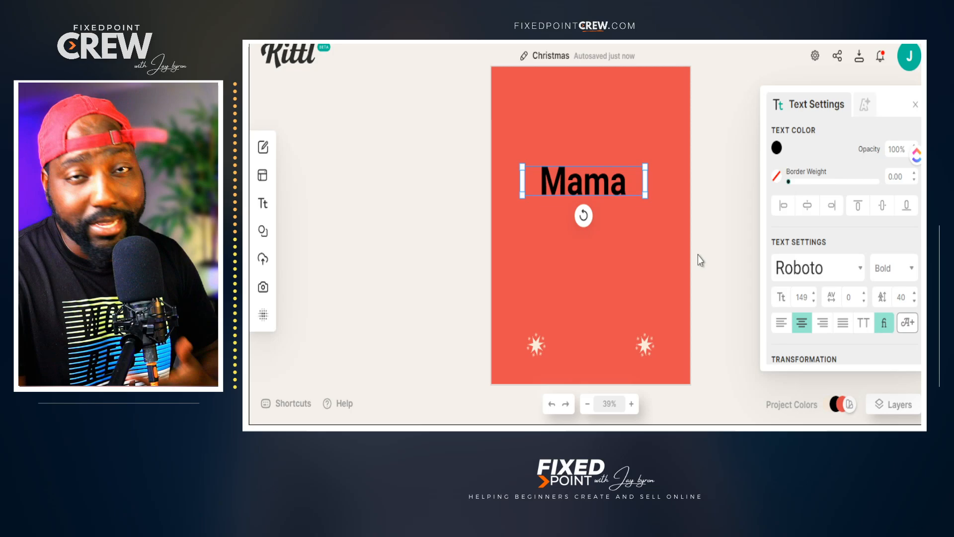
click(655, 248)
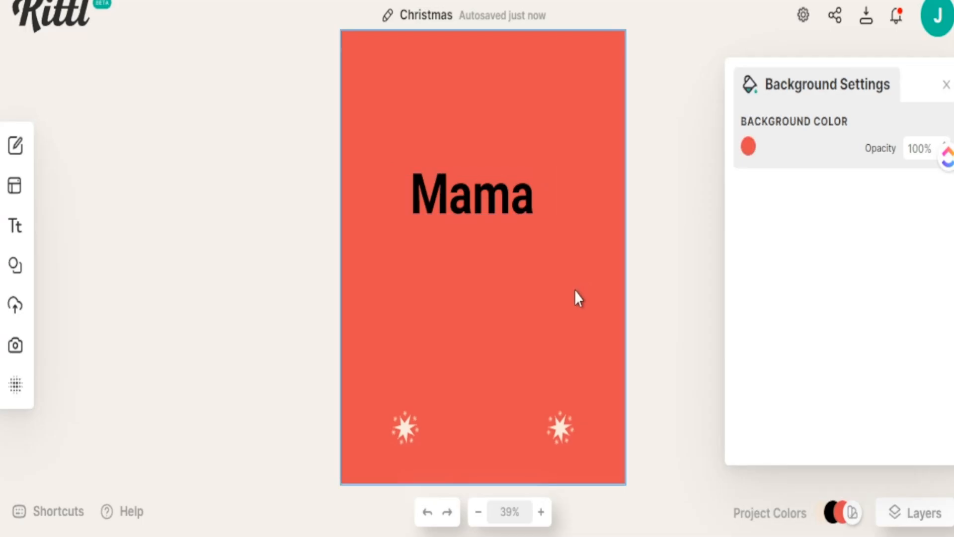
- Upload the font files Magic Retro Swash.otf and Magic Retro.otf to the font library
click(497, 205)
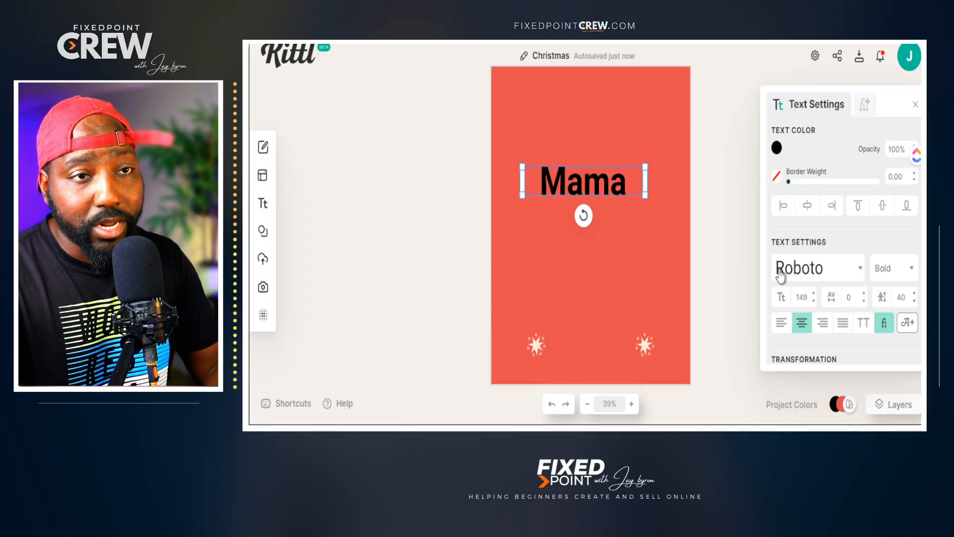
click(818, 268)
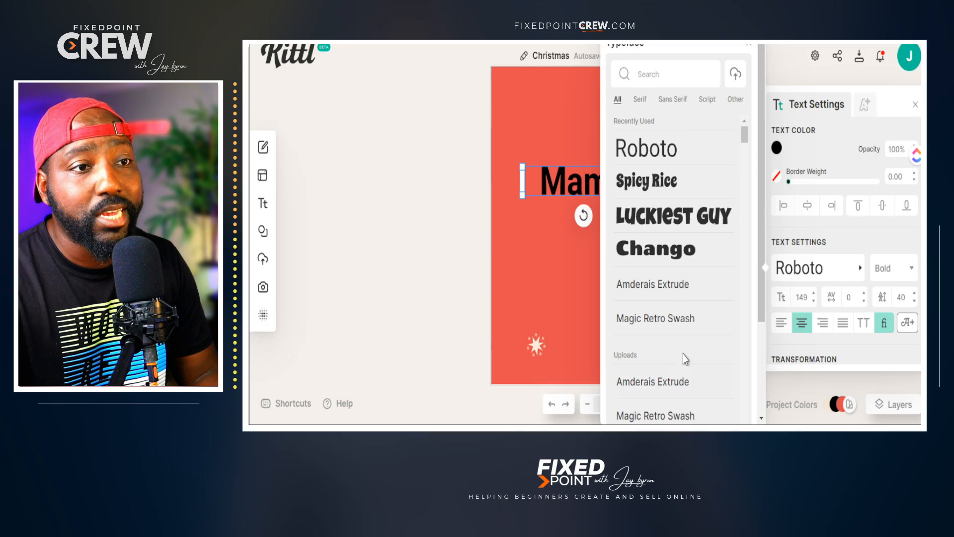
click(735, 75)
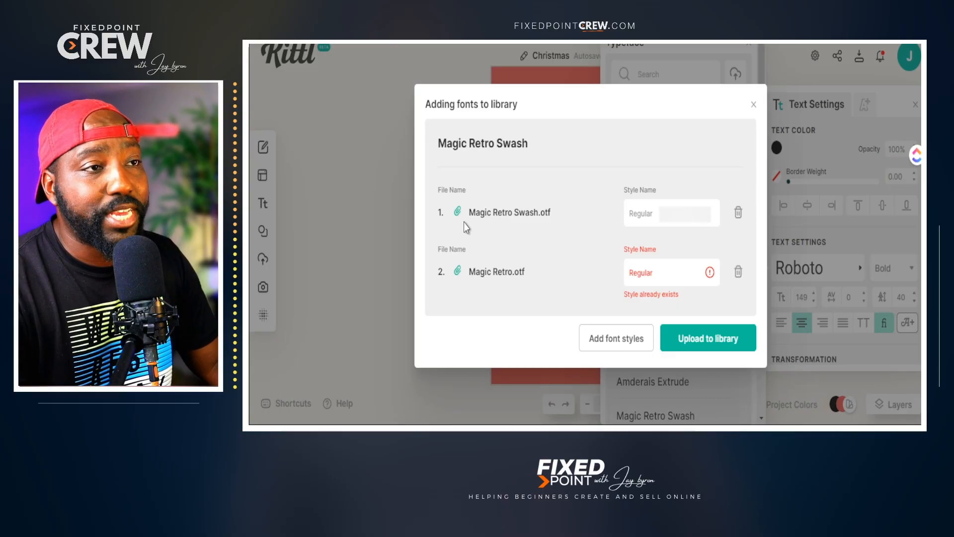
click(660, 221)
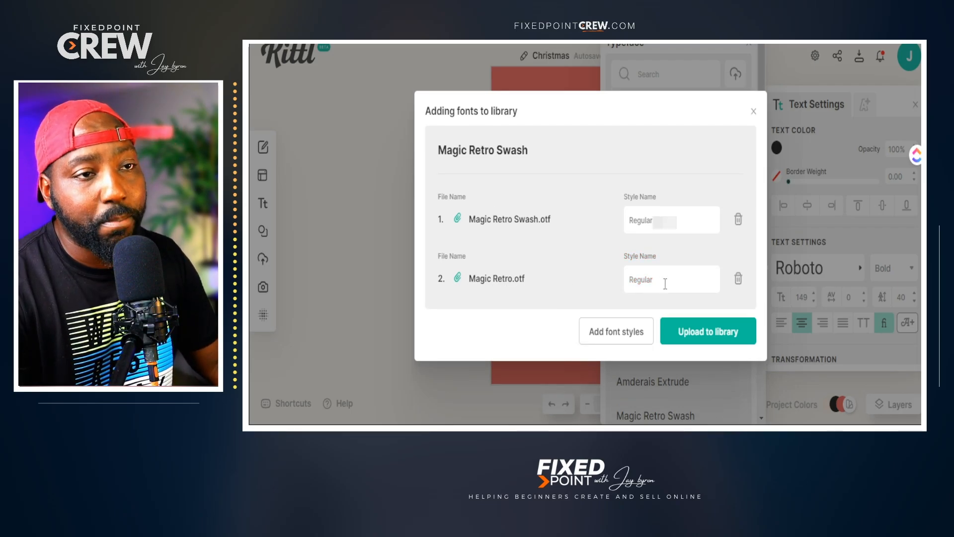
click(713, 331)
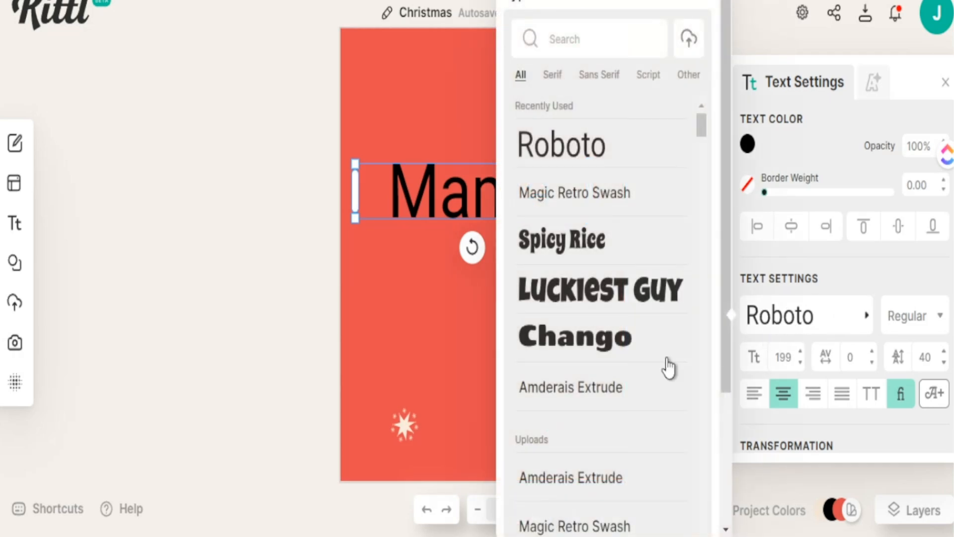
- Apply the uploaded Magic Retro Swash font to the "Mama" text
scroll(572, 343, down, 3)
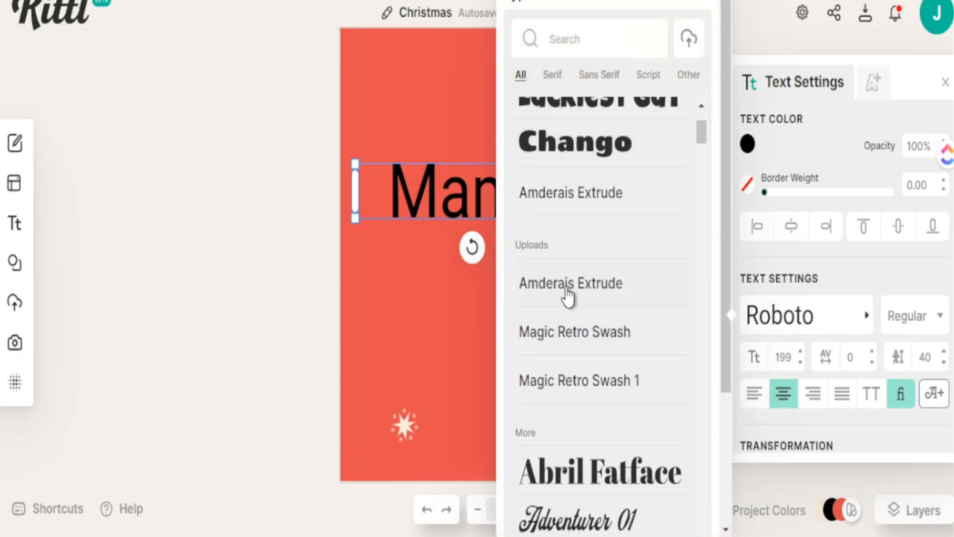
click(576, 343)
click(429, 264)
- Enlarge the "Mama" text to a font size of about 236 and centre it across the artboard
click(413, 175)
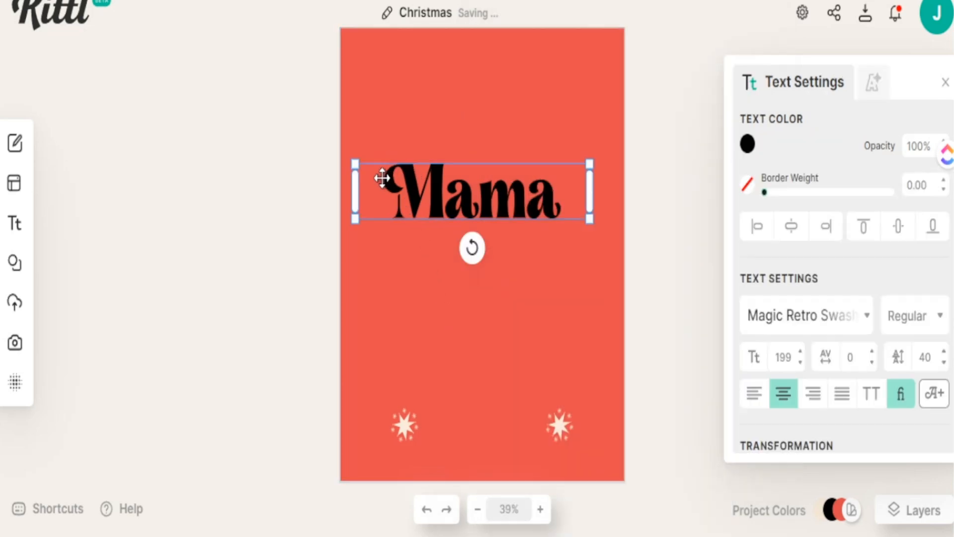
drag(354, 163, 312, 153)
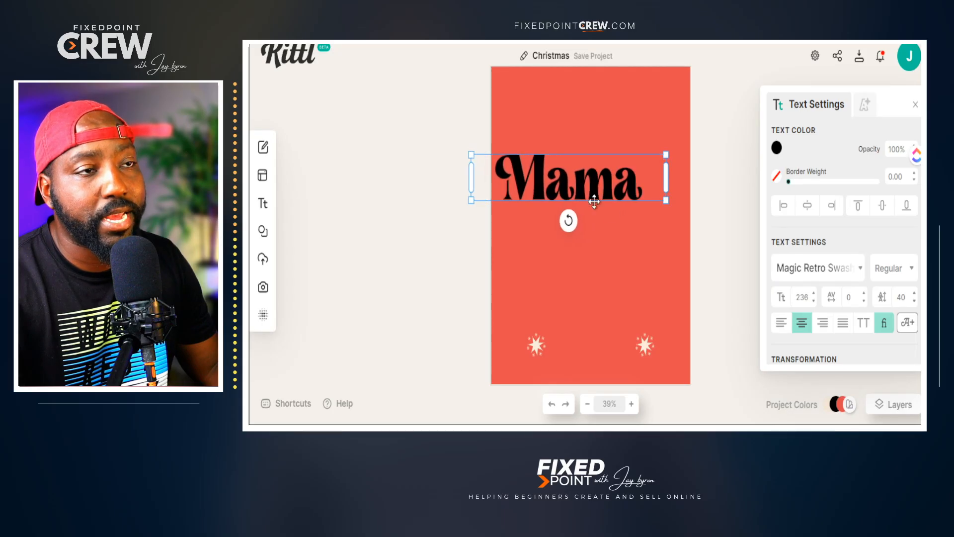
click(594, 203)
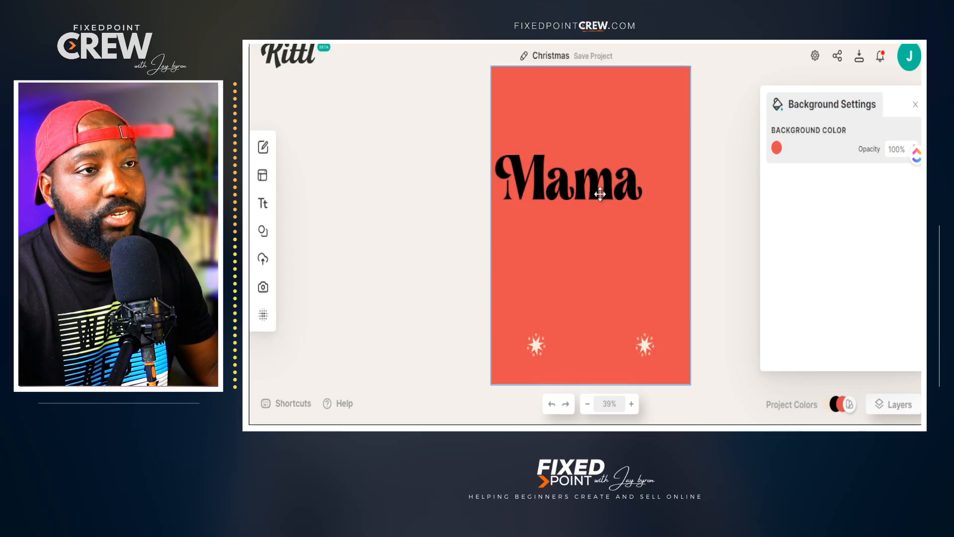
drag(586, 184, 603, 188)
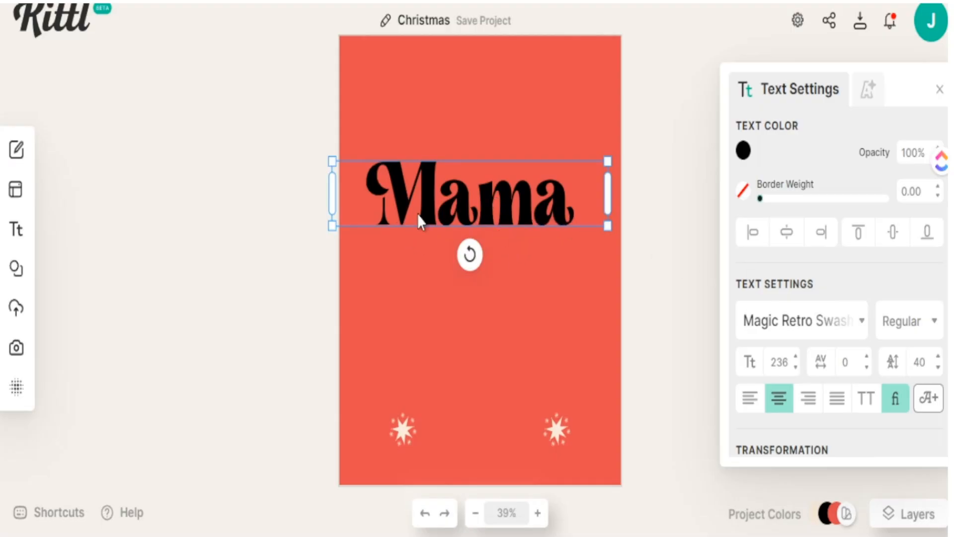
- Change the text to "MamA" and set its font to the uploaded Amderais Extrude
double_click(438, 196)
drag(439, 193, 368, 199)
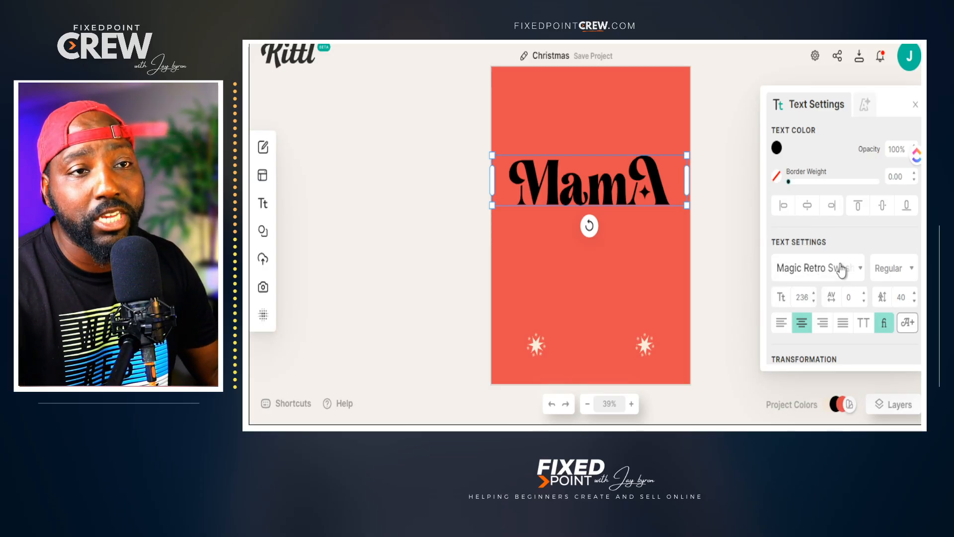
click(841, 269)
scroll(673, 298, down, 2)
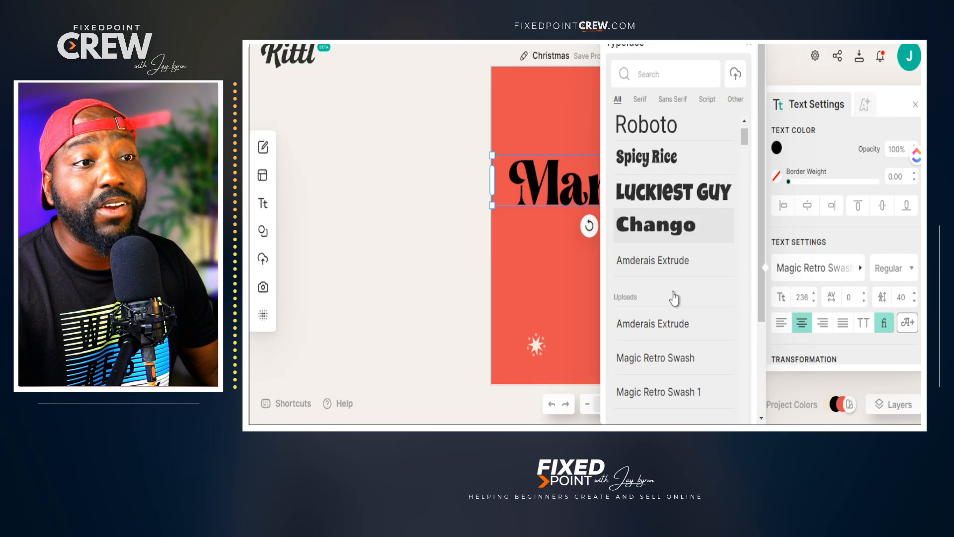
click(669, 324)
click(558, 316)
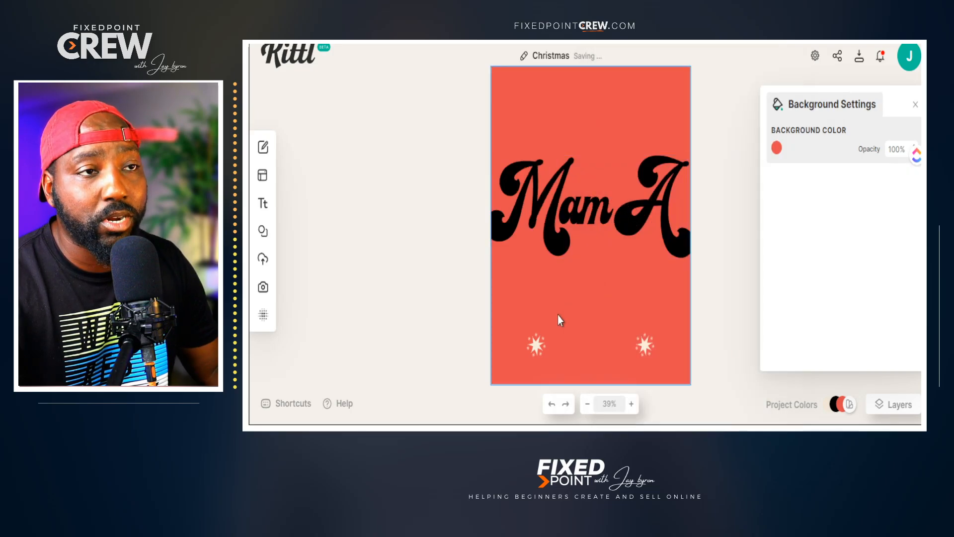
- Replace the whole text with lowercase "mama"
click(613, 198)
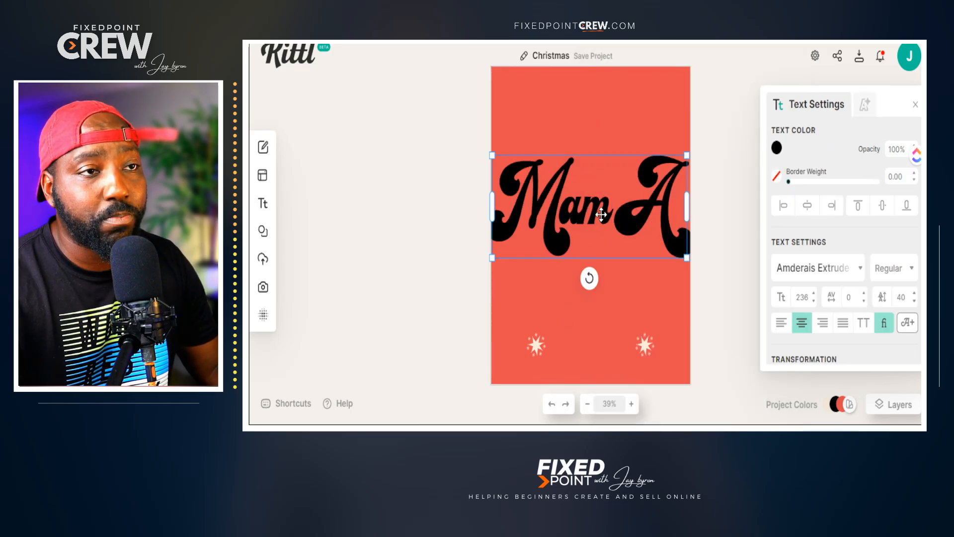
double_click(603, 214)
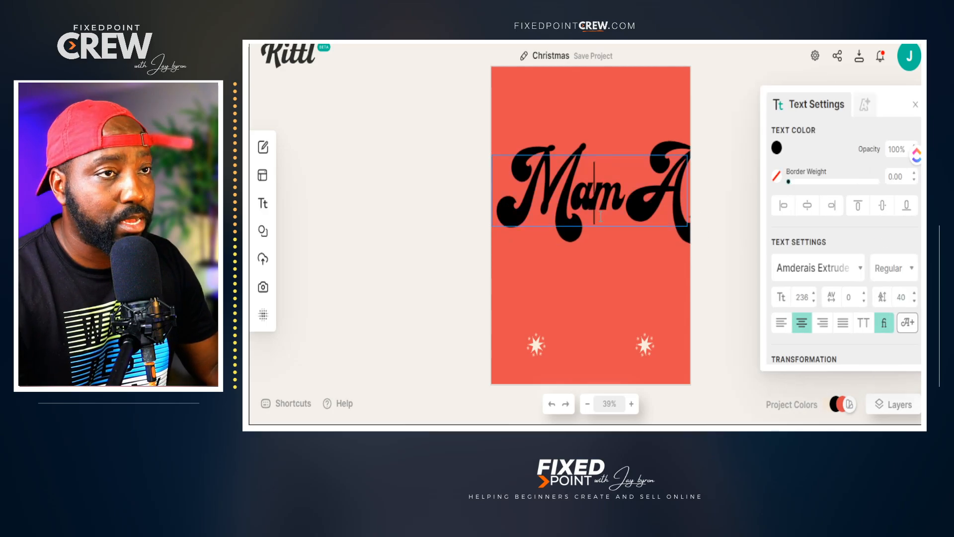
key(ctrl+a)
key(BackSpace)
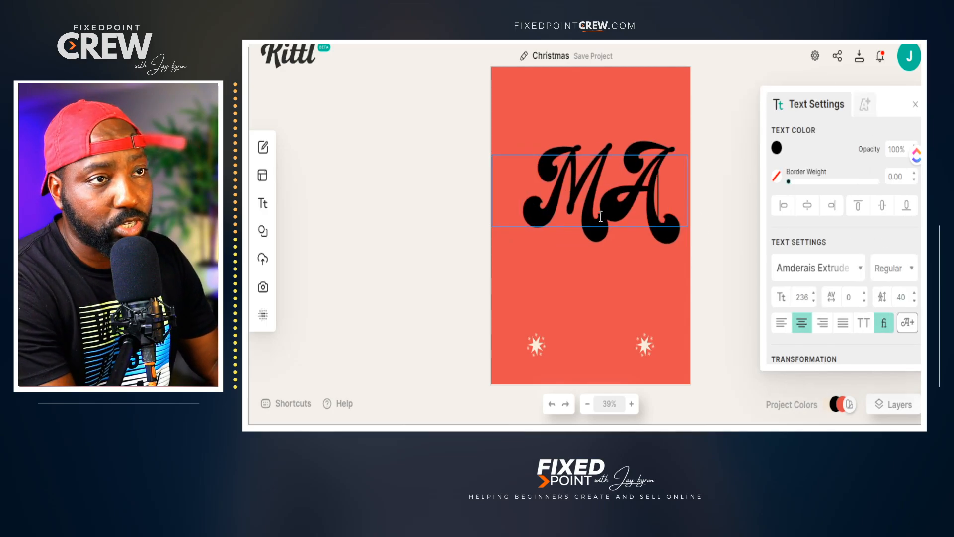
text(mama)
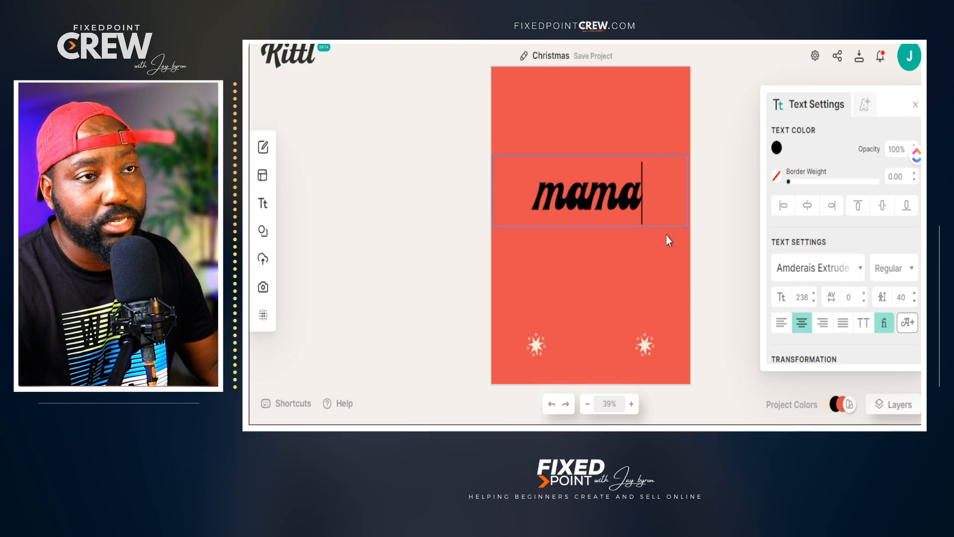
click(719, 237)
- Delete the first "m" from the "mama" text
click(589, 167)
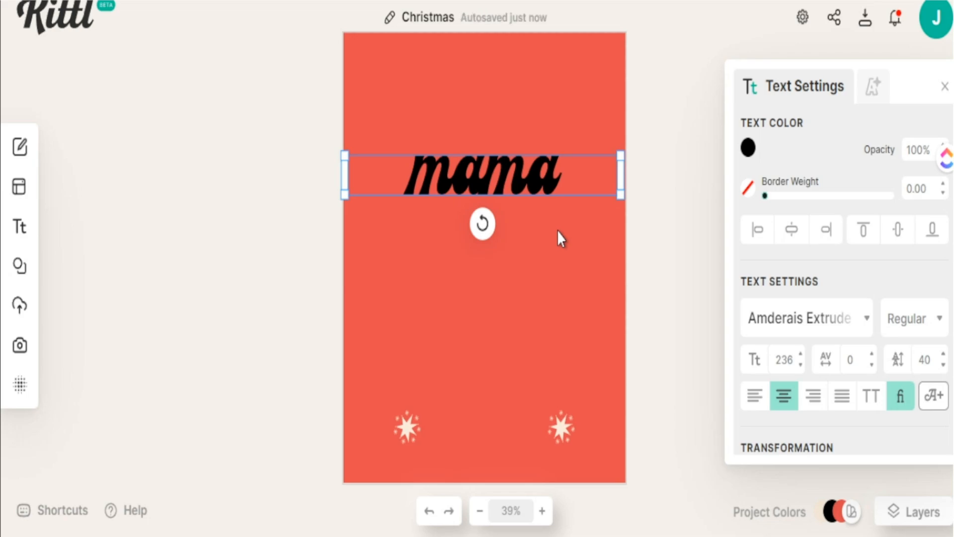
double_click(455, 186)
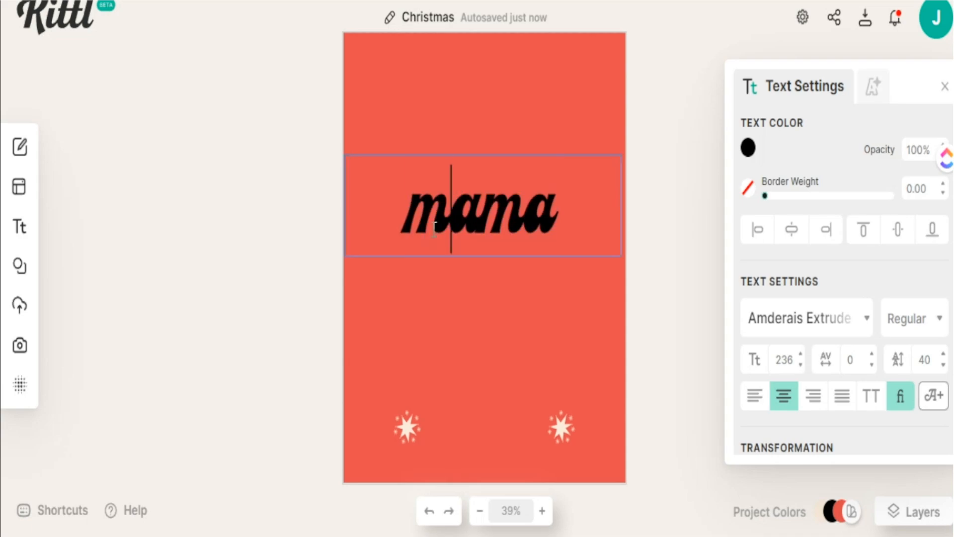
drag(435, 228, 417, 229)
key(BackSpace)
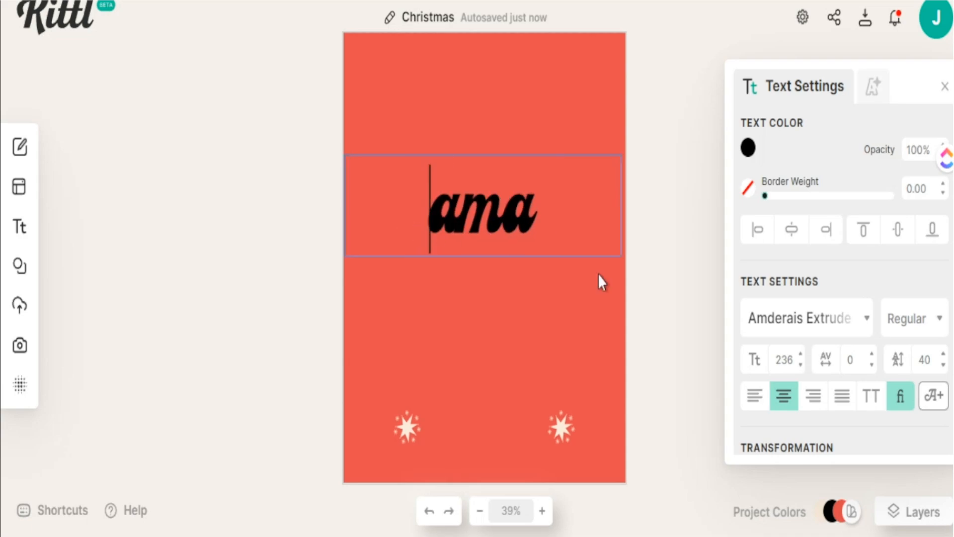
- Find the "m" glyphs, insert the decorative capital M before "ama", and move the text higher on the artboard
click(925, 399)
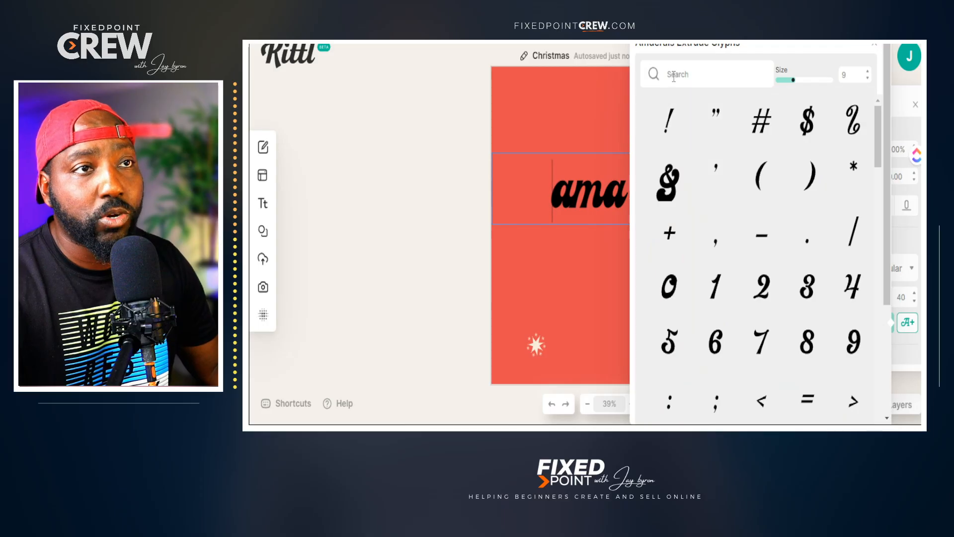
click(674, 75)
text(m)
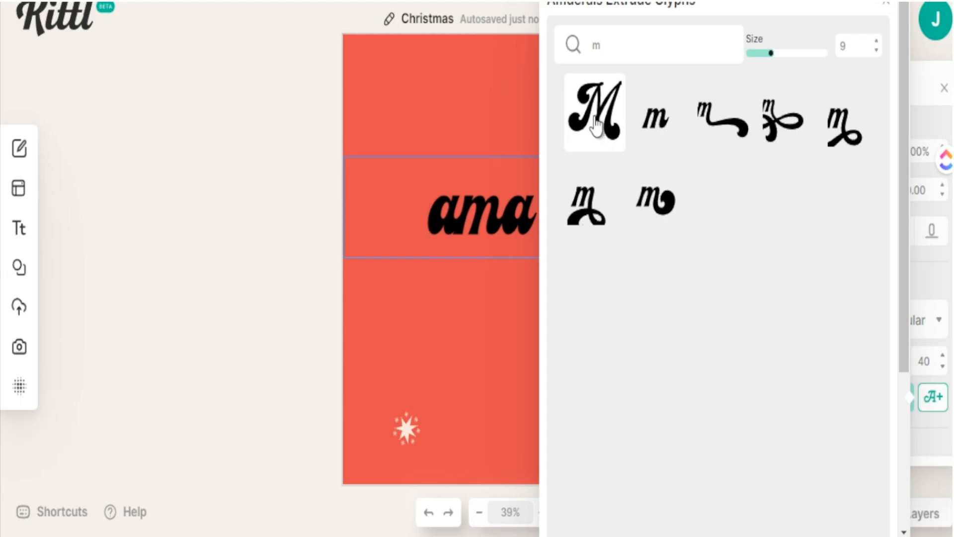
click(595, 124)
key(Escape)
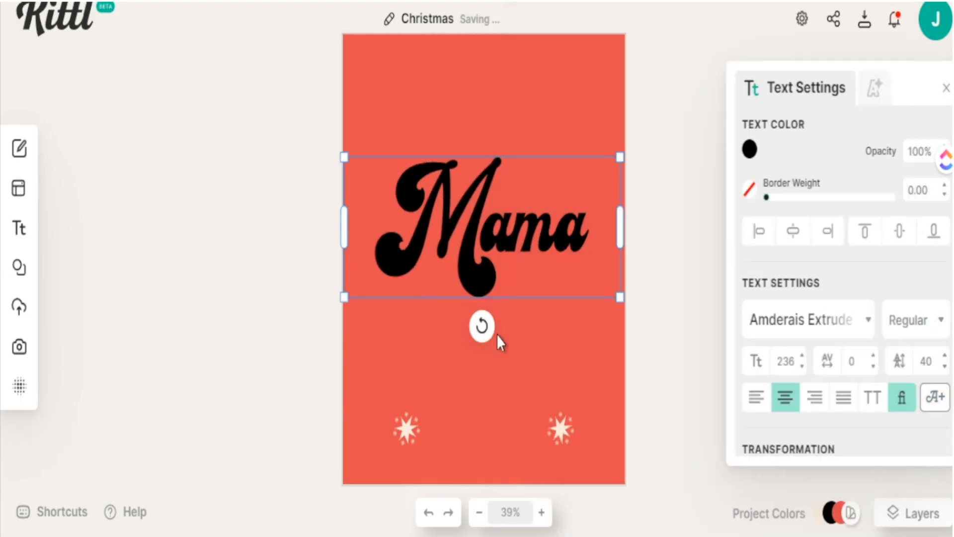
click(497, 334)
drag(503, 239, 500, 203)
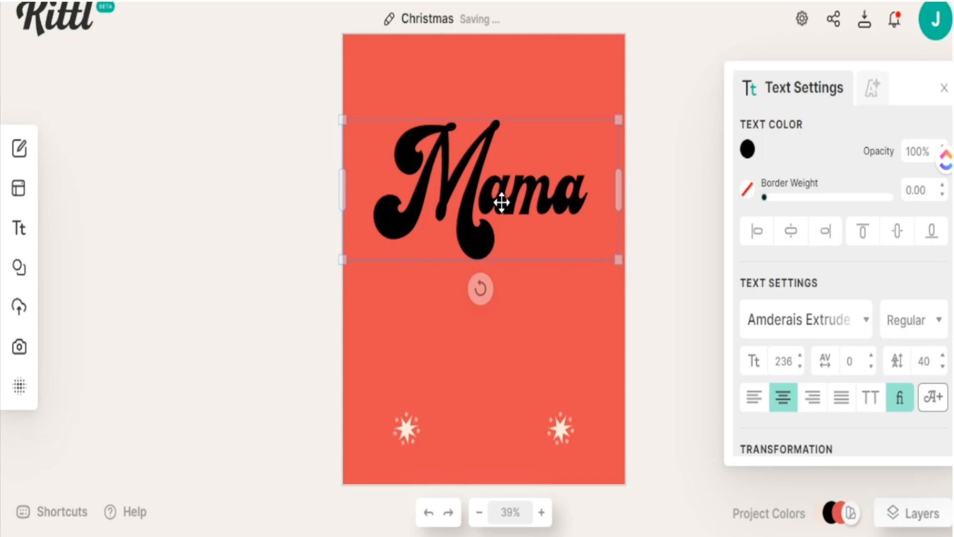
- Replace the last "a" in "Mama" with the decorative "a" glyph ending in a round ball and reduce the text size to 218
double_click(580, 195)
drag(587, 189, 568, 188)
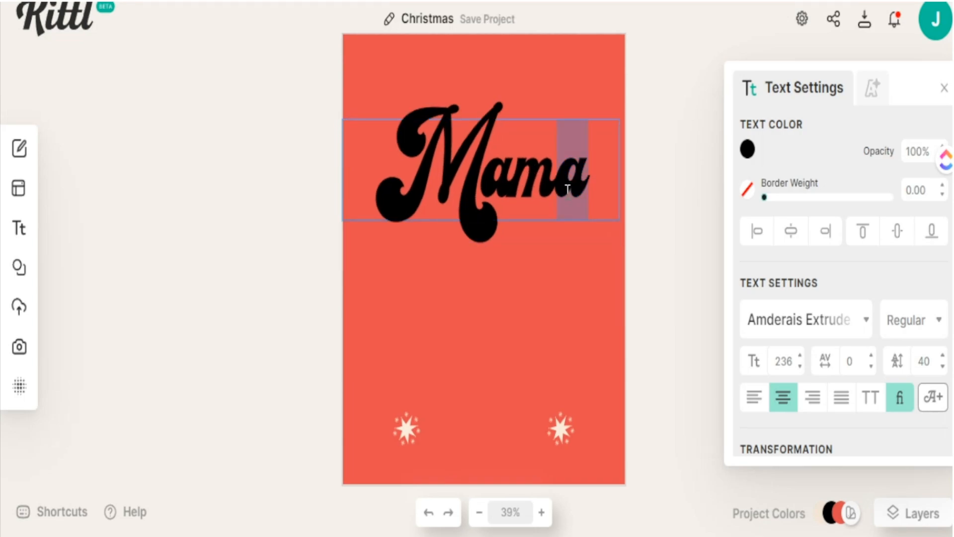
key(BackSpace)
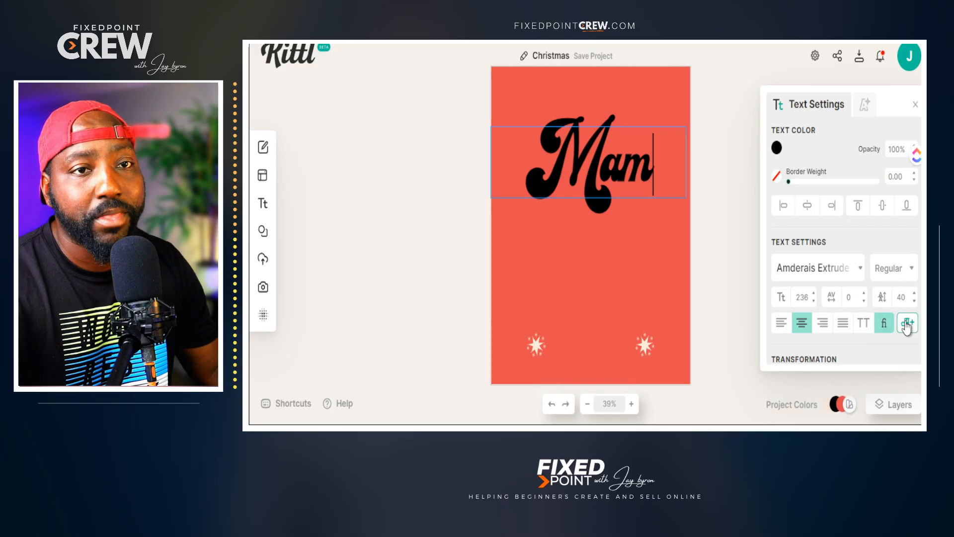
click(907, 322)
click(679, 74)
text(a)
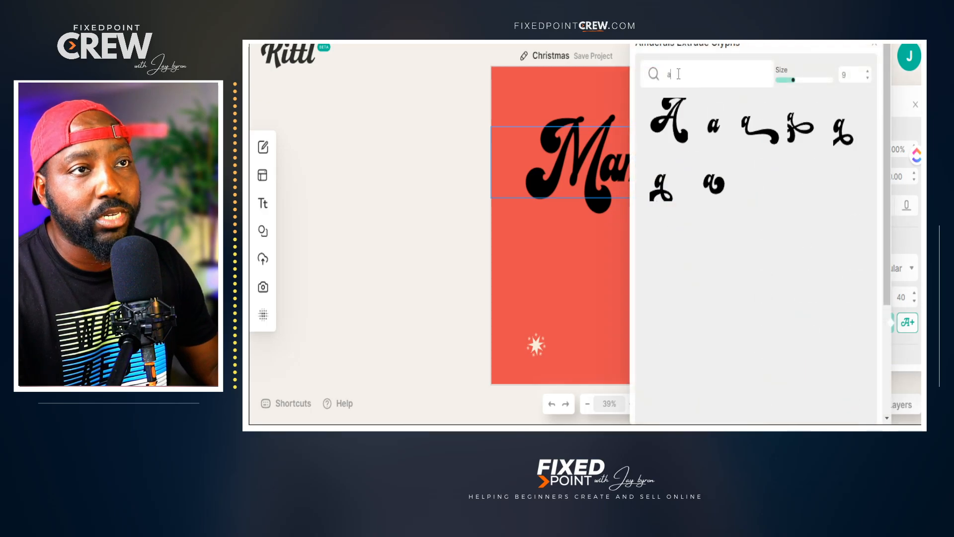
click(711, 189)
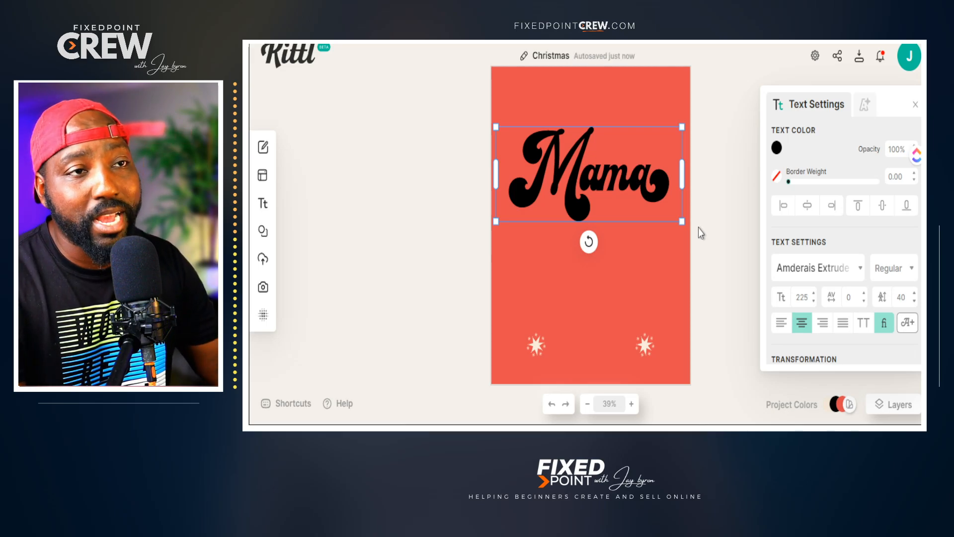
drag(682, 222, 679, 217)
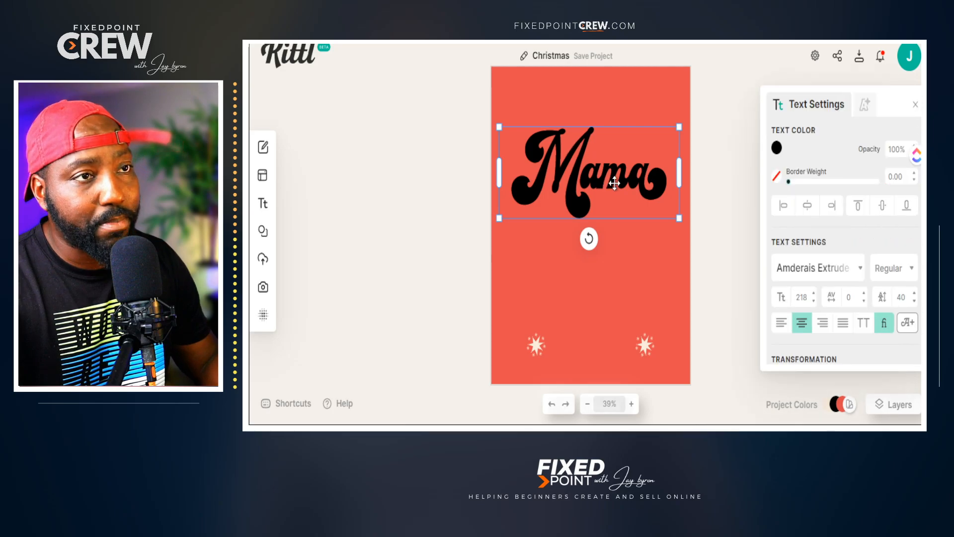
- Duplicate the "Mama" text and place the copy directly below the original
key(ctrl+c)
key(ctrl+v)
drag(609, 189, 607, 275)
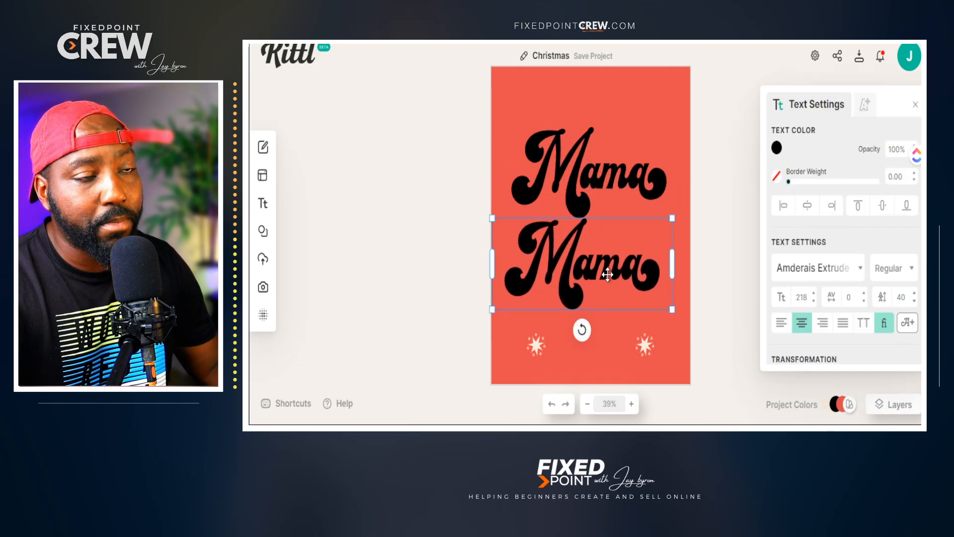
- Change the copied text to "claus" and move it slightly lower, centred under "Mama"
double_click(608, 274)
text(claus)
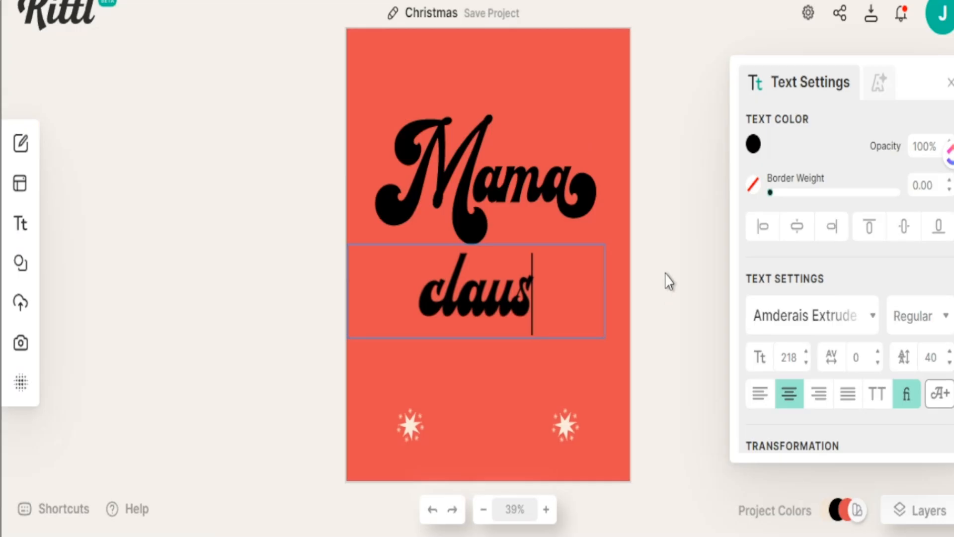
key(Escape)
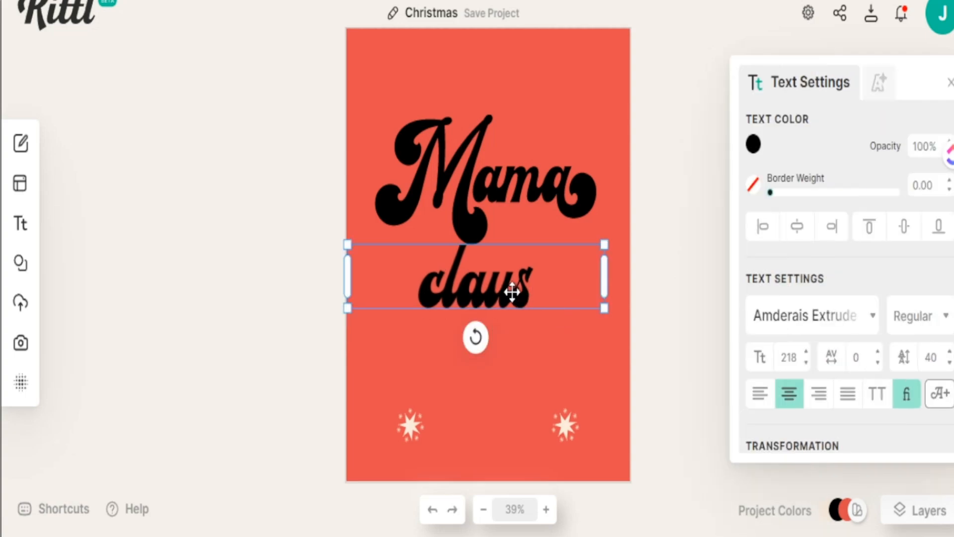
drag(512, 293, 520, 307)
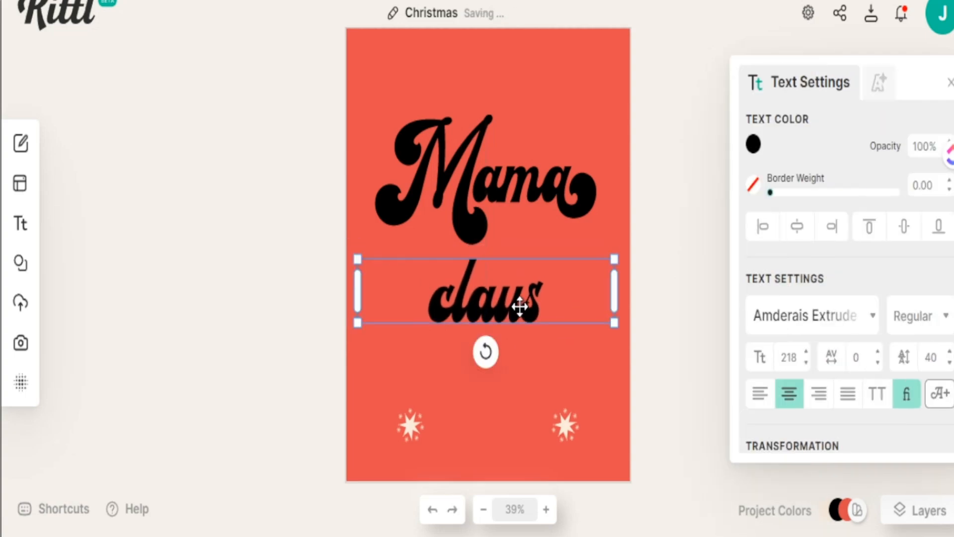
- Find the "c" glyphs and insert the decorative curled c in front of "claus"
double_click(454, 305)
click(472, 304)
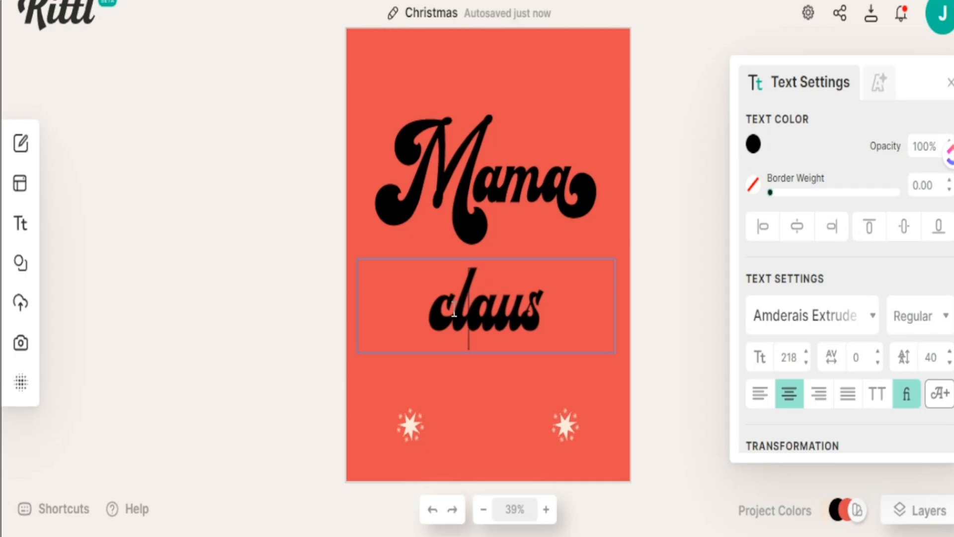
drag(454, 312, 439, 315)
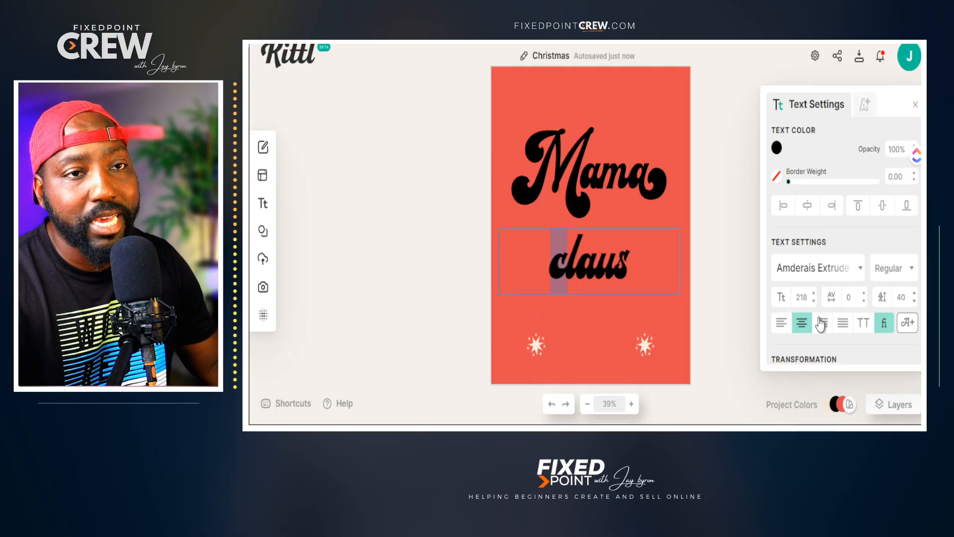
click(907, 322)
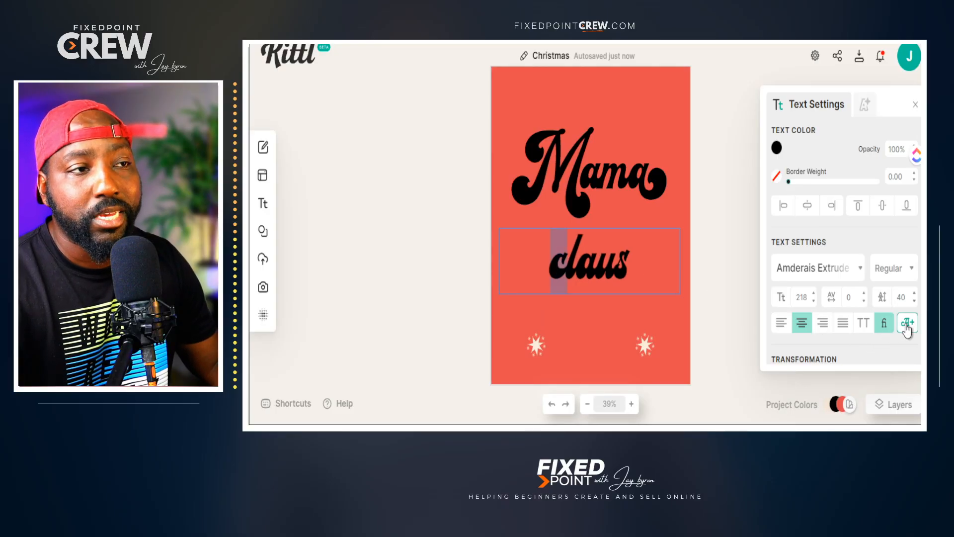
click(676, 74)
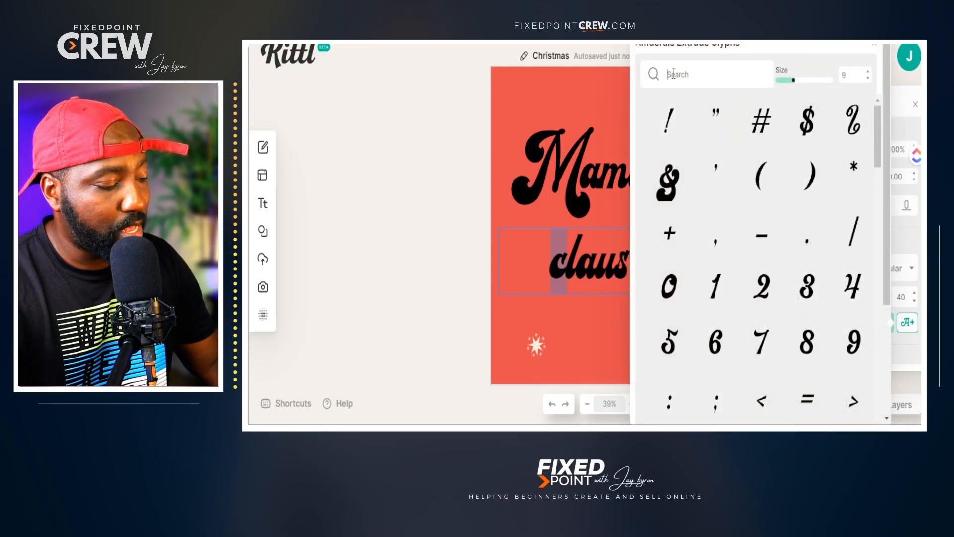
text(c)
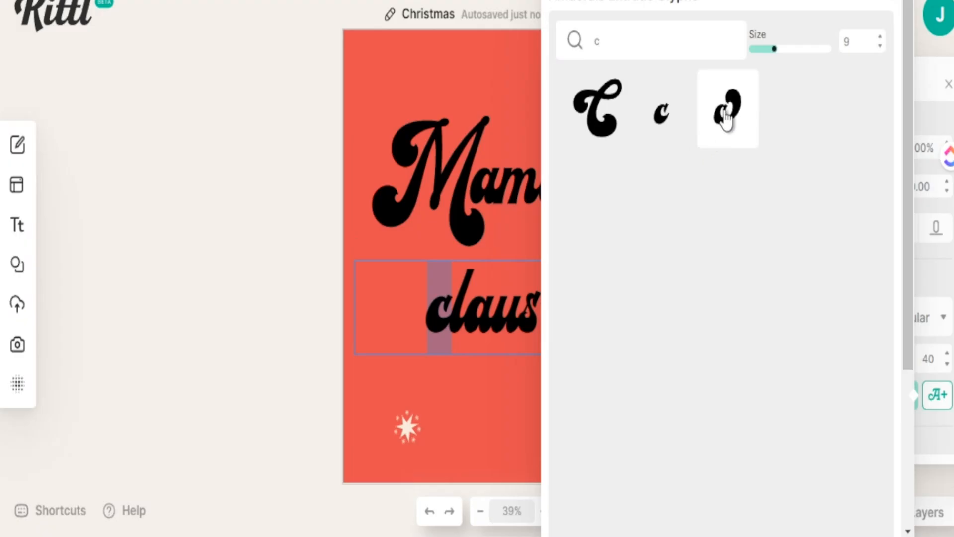
click(726, 117)
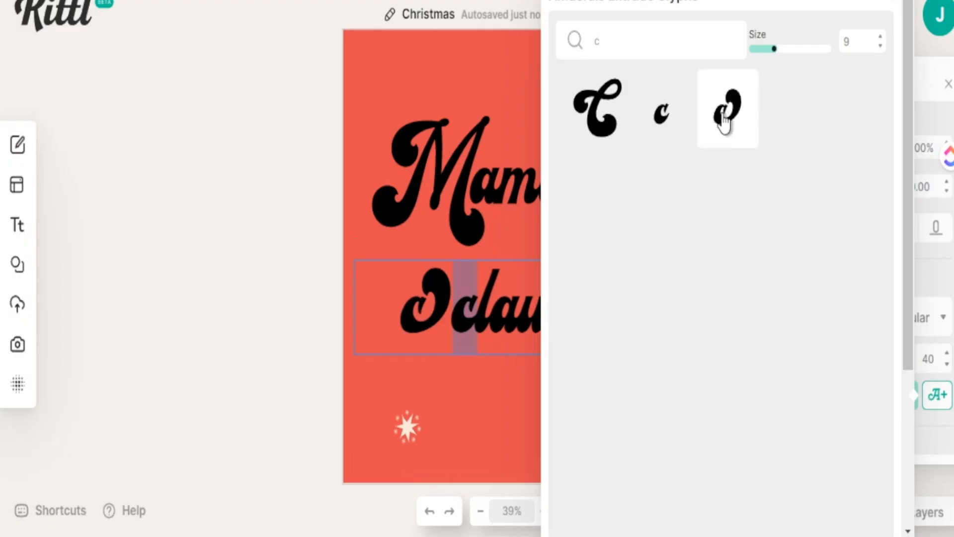
- Delete the plain "c" that follows the decorative one in the "claus" text
click(471, 307)
click(471, 307)
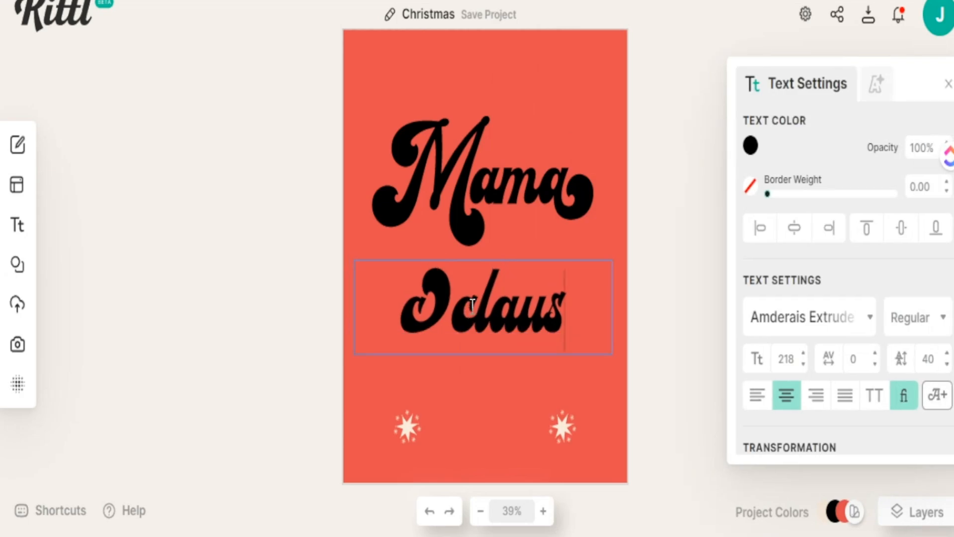
double_click(471, 307)
click(474, 308)
key(shift+Left)
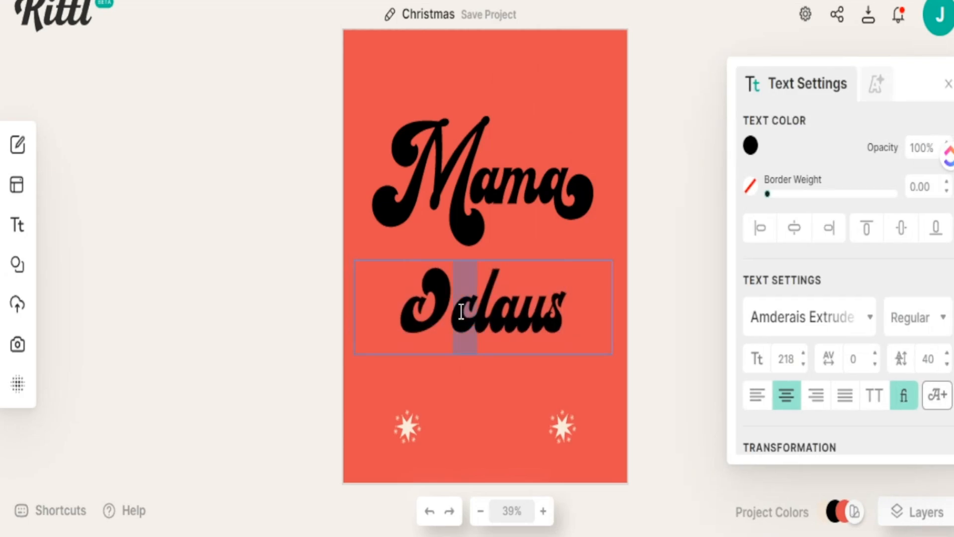
key(BackSpace)
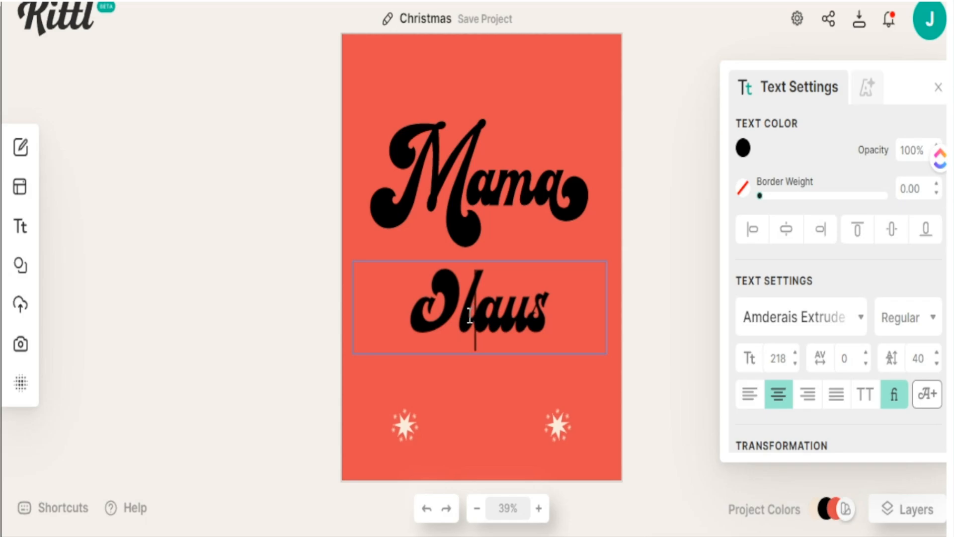
- Replace the "l" in "claus" with the decorative "l" glyph whose looped tail sweeps below the word
drag(470, 315, 466, 321)
key(BackSpace)
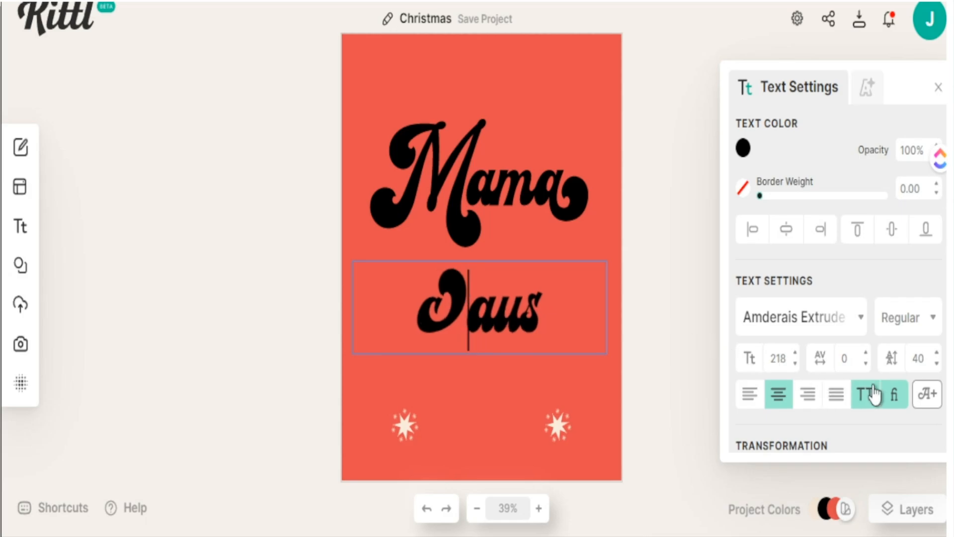
click(933, 403)
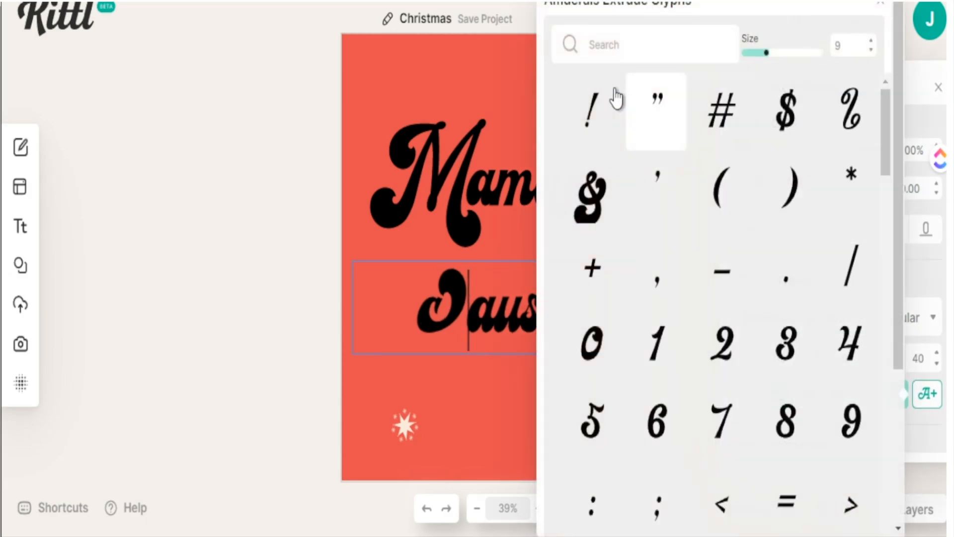
text(l)
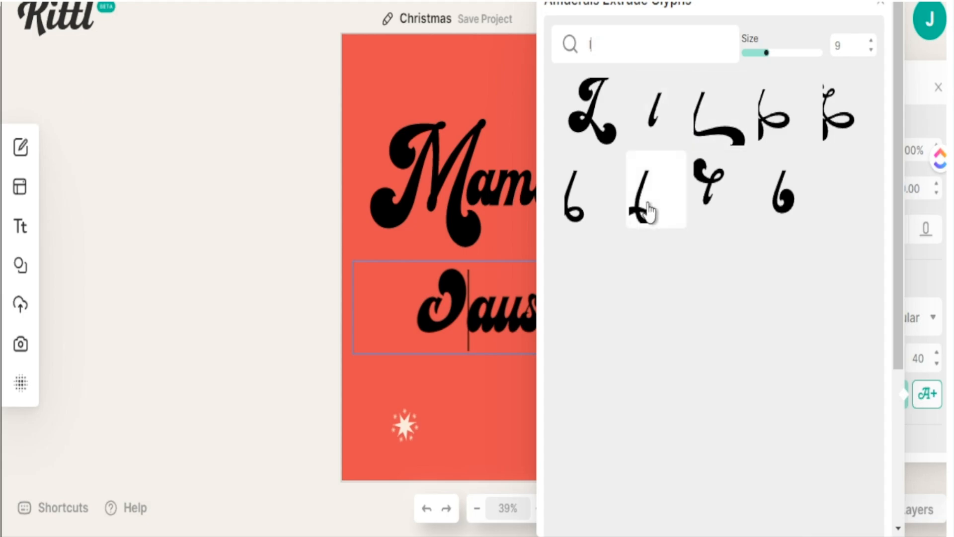
click(636, 215)
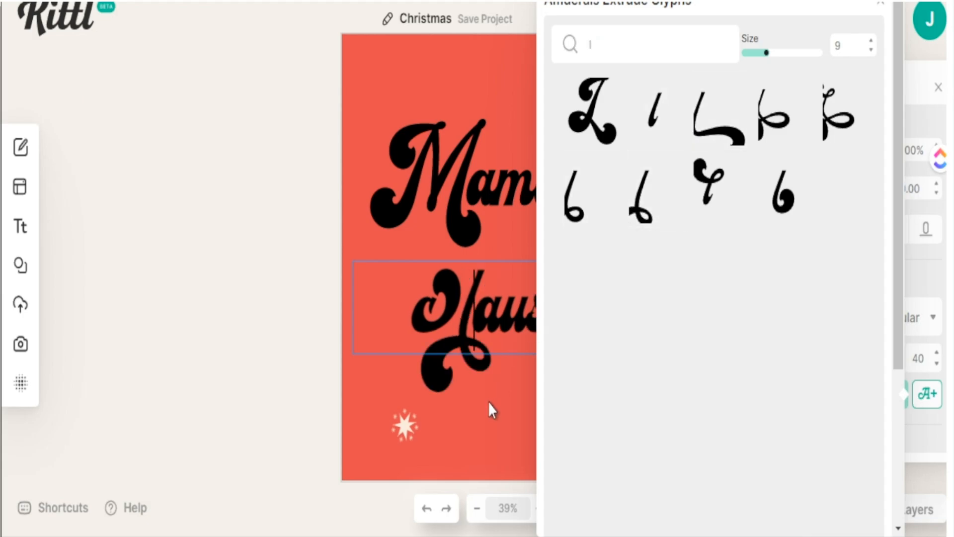
click(535, 372)
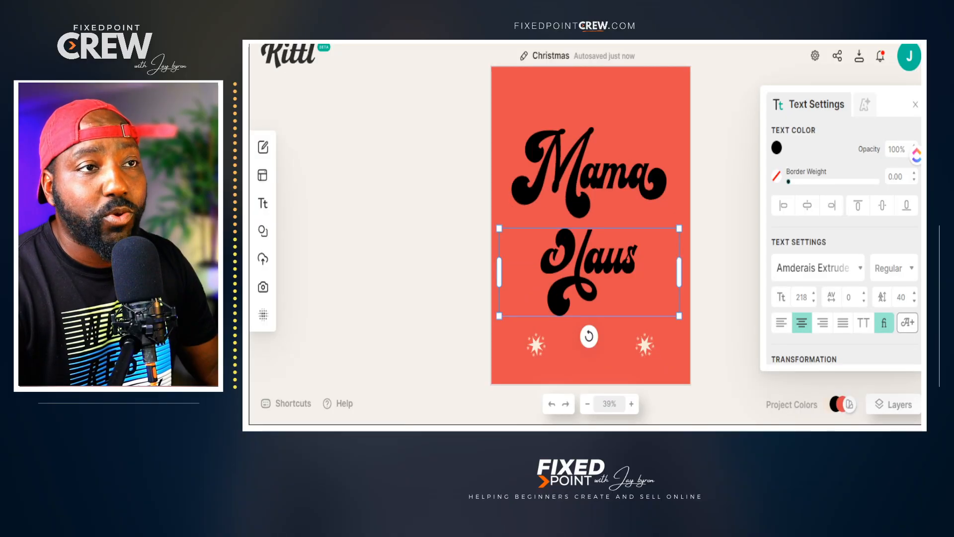
- Move "Mama" higher on the artboard and fit an enlarged "claus" closely beneath it
drag(501, 181, 502, 162)
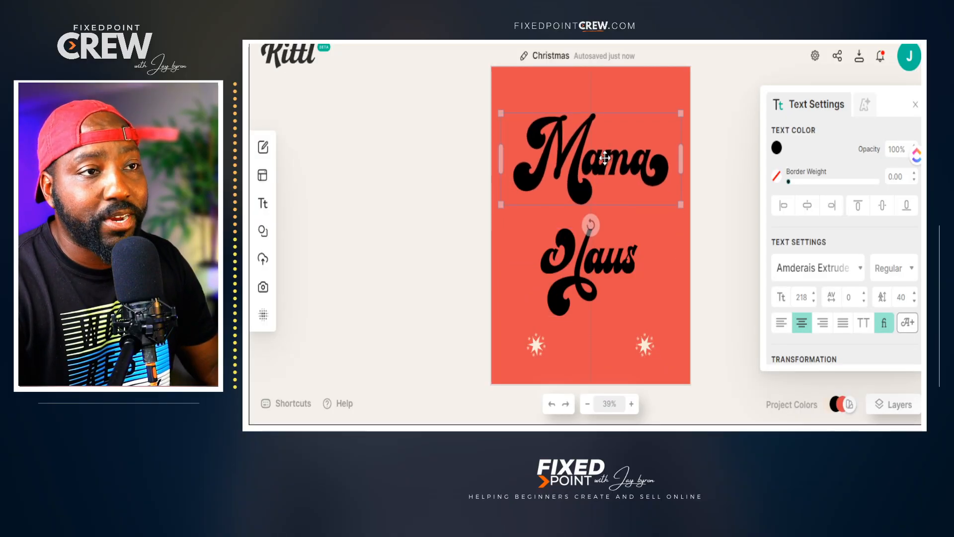
drag(605, 158, 603, 164)
click(589, 259)
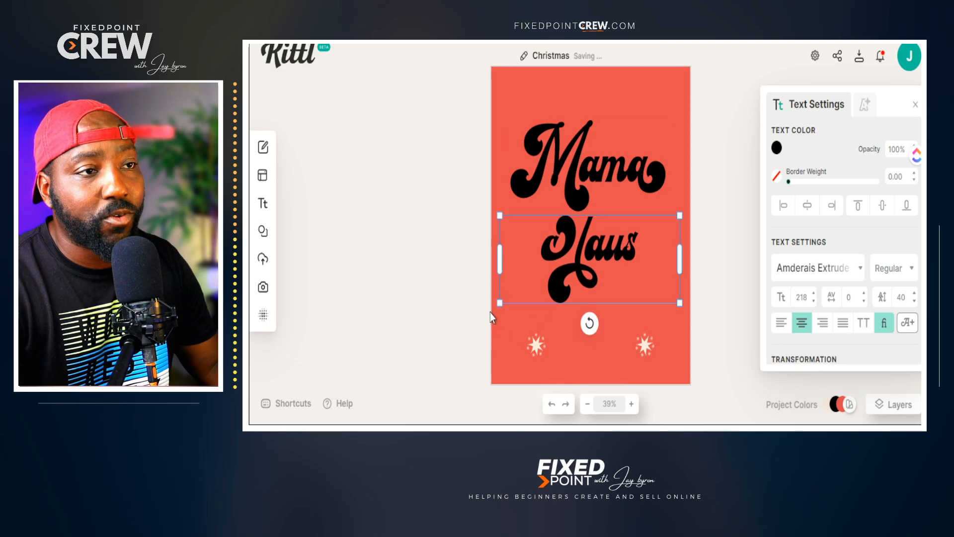
drag(625, 263, 614, 256)
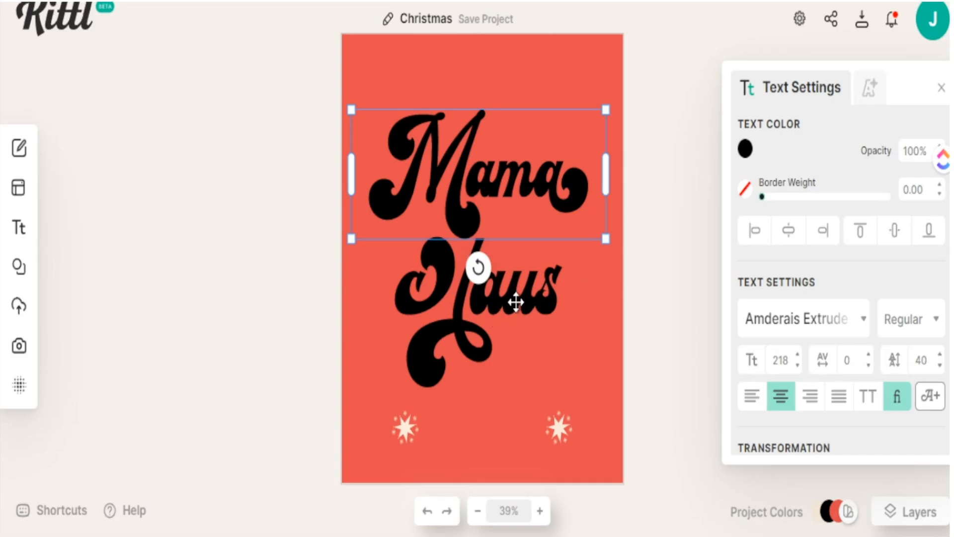
click(516, 302)
- Enlarge the "Mama" text to size 224 and nudge it slightly up to balance it above "claus"
click(550, 183)
mouse_move(608, 107)
mouse_down()
mouse_move(623, 99)
mouse_move(614, 106)
mouse_up()
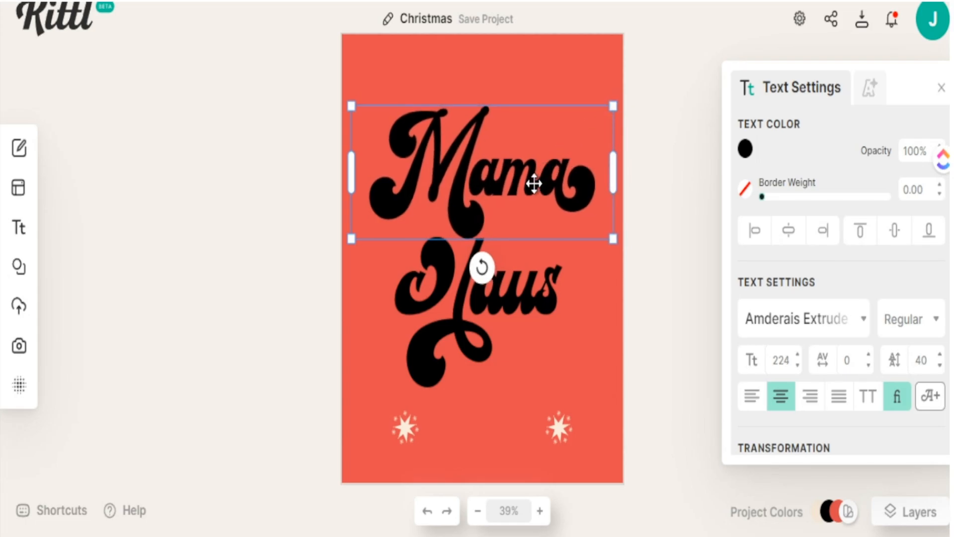
drag(534, 184, 532, 183)
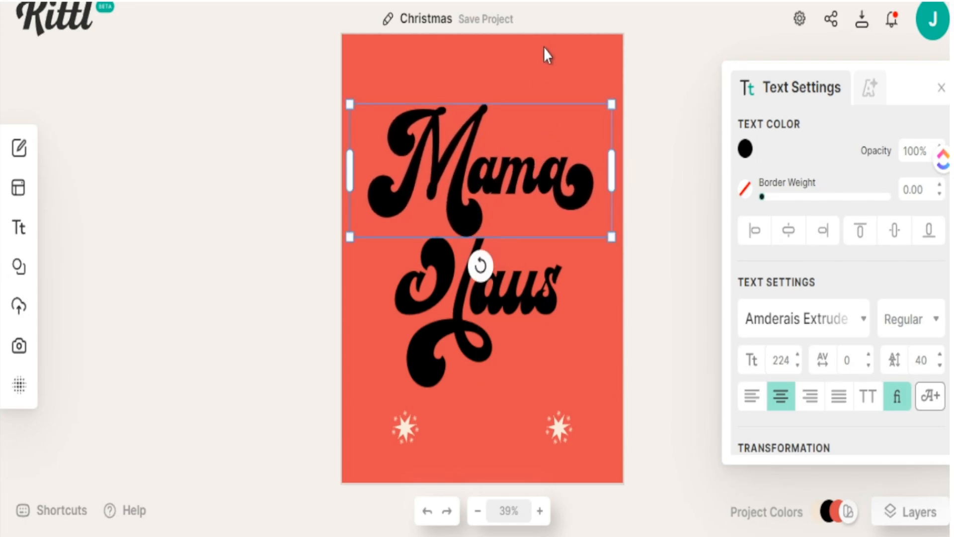
- Change the artboard's red background to the cream document color faecdd
click(545, 48)
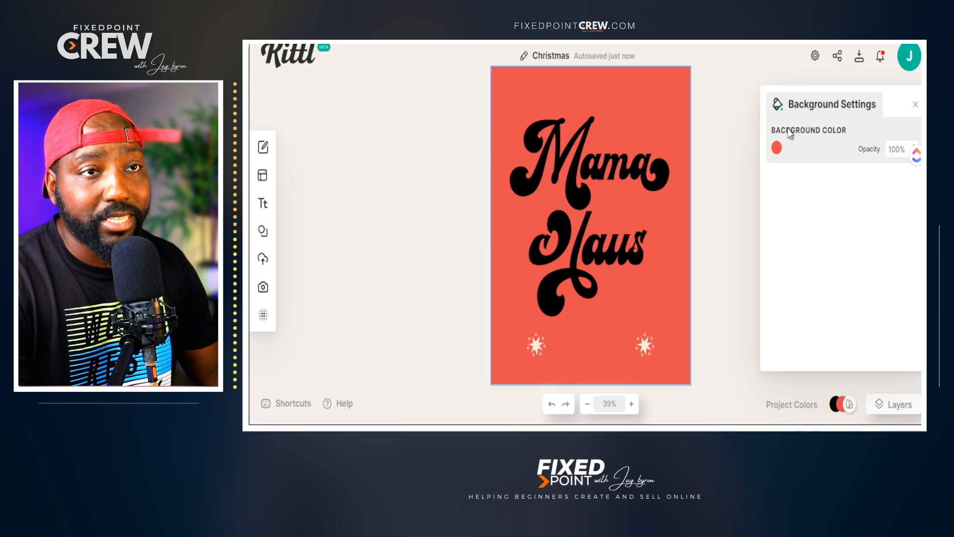
click(777, 149)
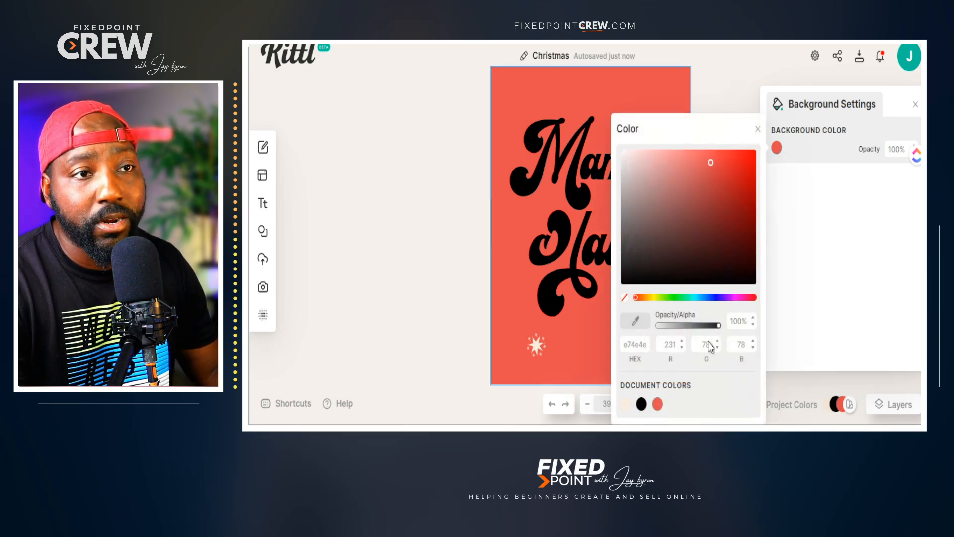
click(625, 404)
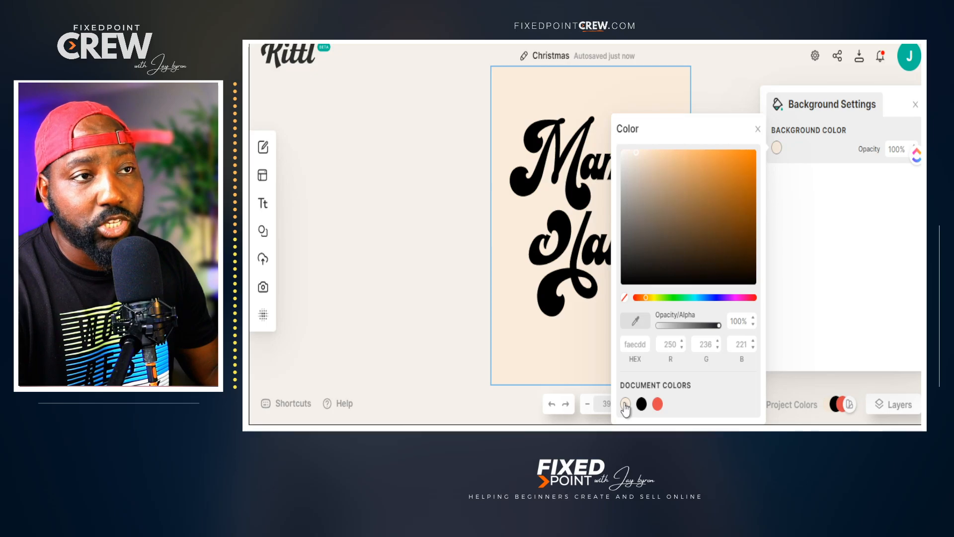
click(425, 342)
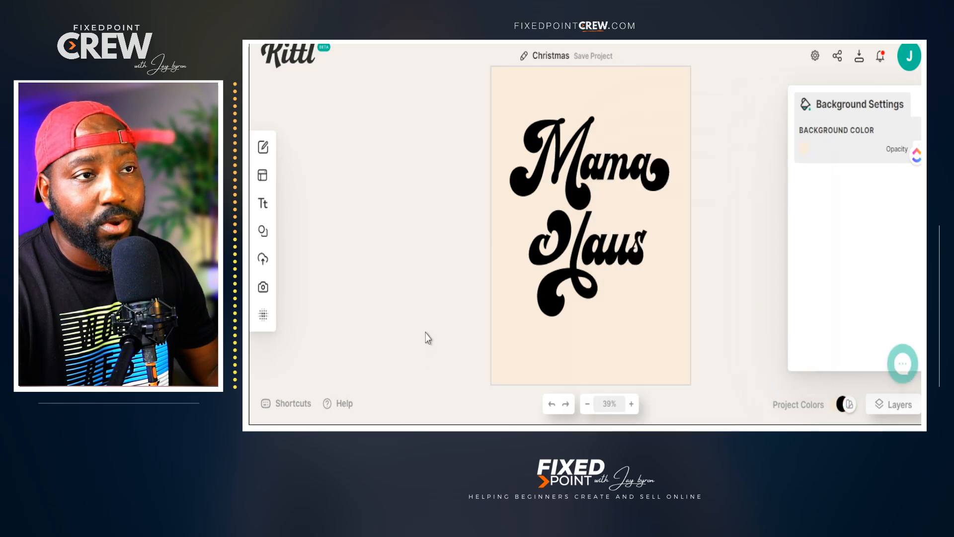
- Recolor the two cream star elements near the artboard's lower edge black so they stand out against the background
click(534, 344)
click(631, 347)
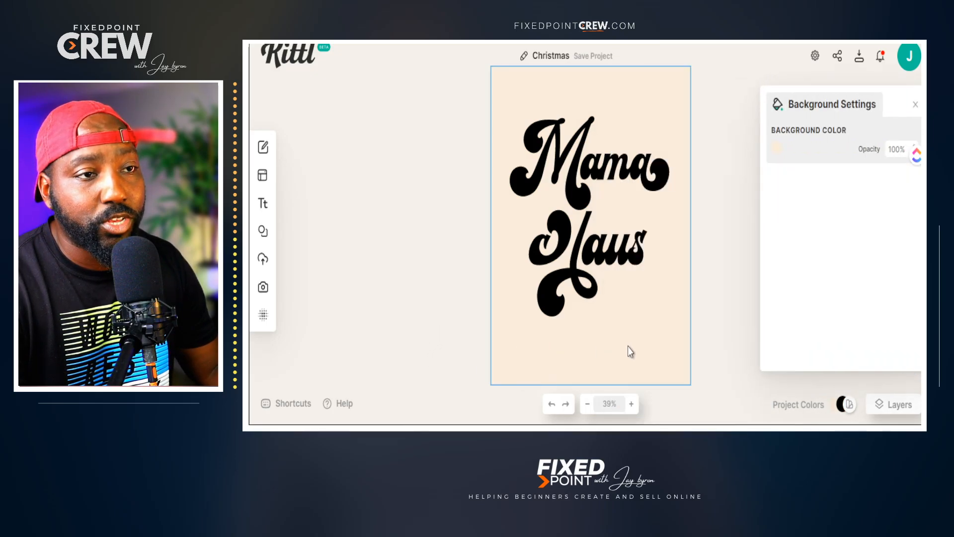
click(537, 345)
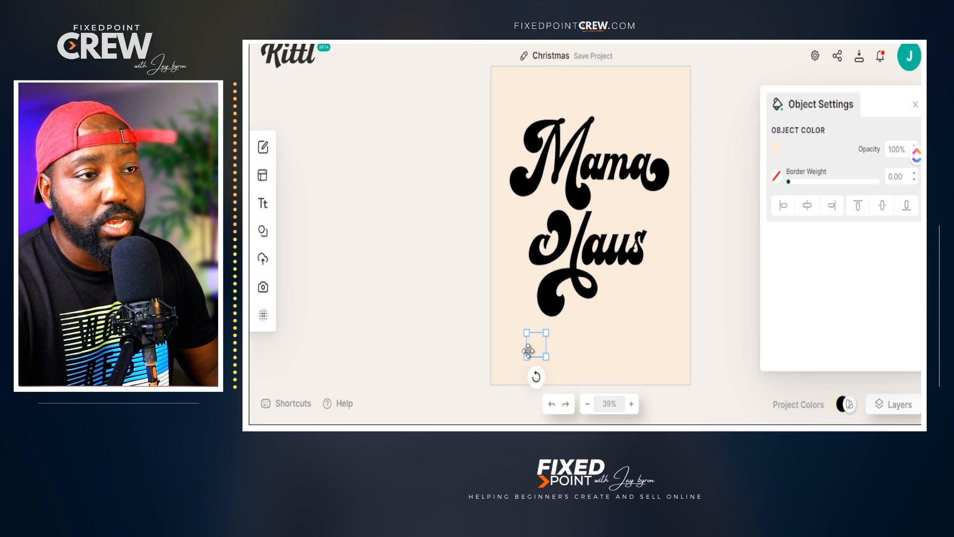
click(777, 148)
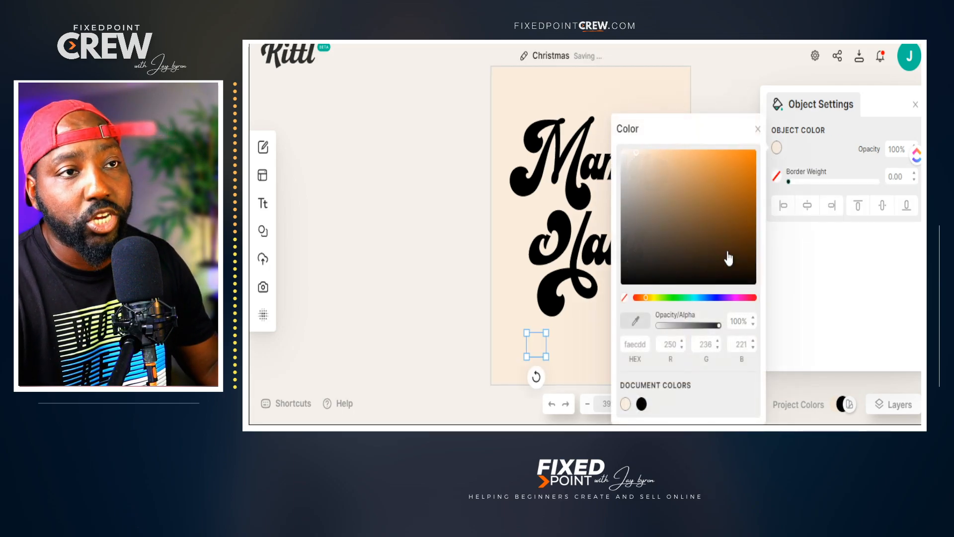
click(643, 404)
click(600, 351)
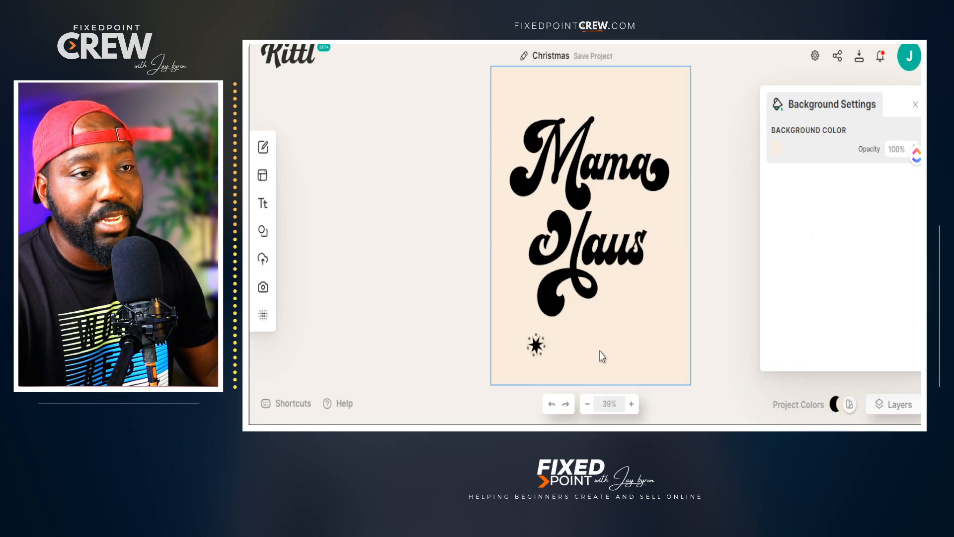
click(636, 339)
click(777, 149)
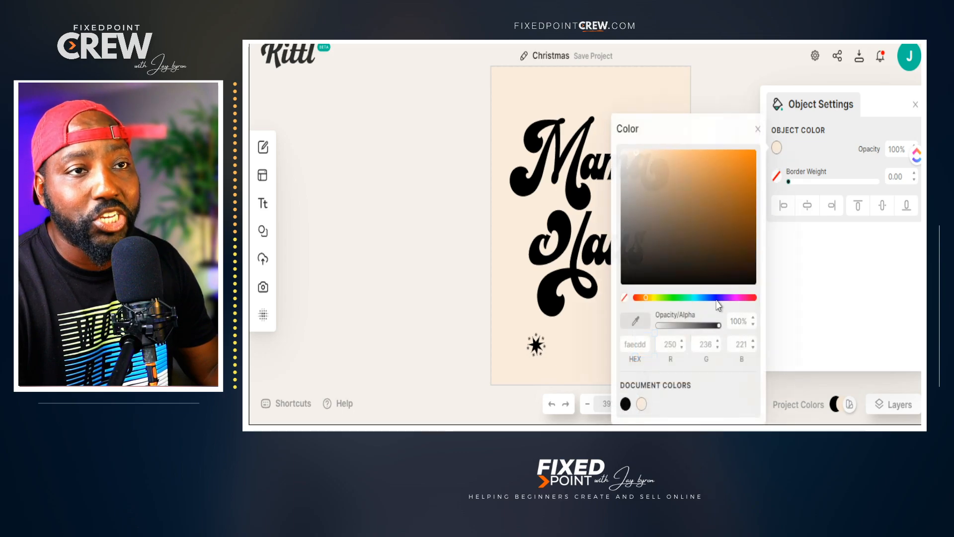
click(626, 403)
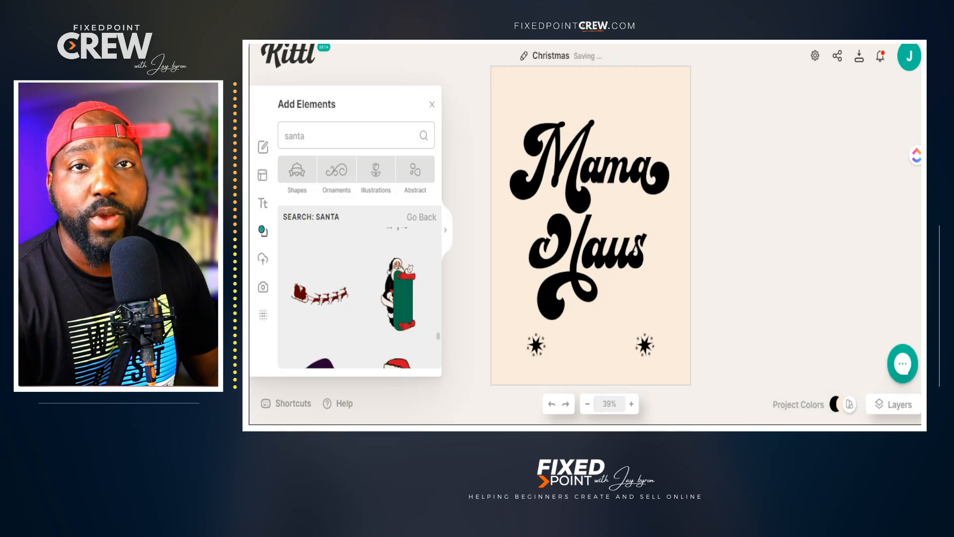
- Replace the decorative final "a" in "Mama" with a plain "a"
click(618, 178)
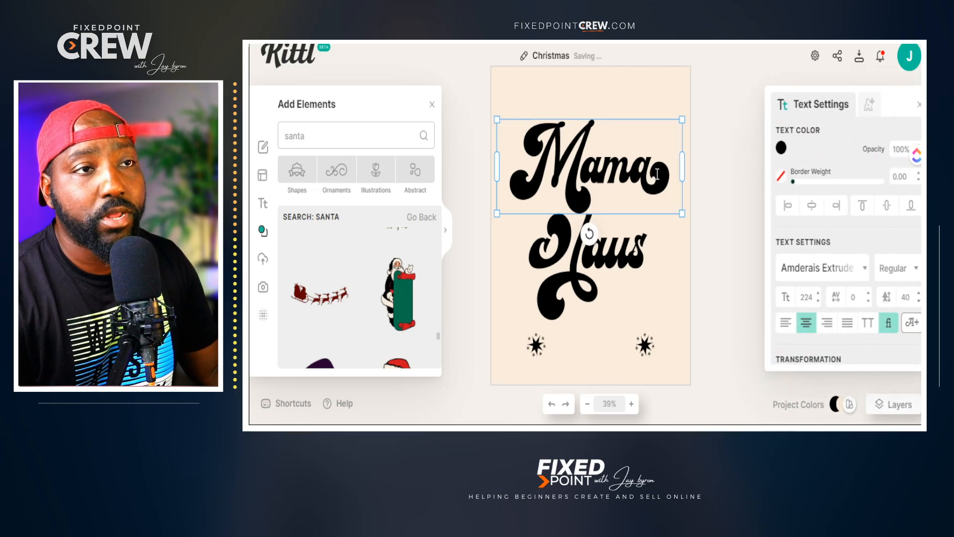
click(667, 176)
key(shift+Left)
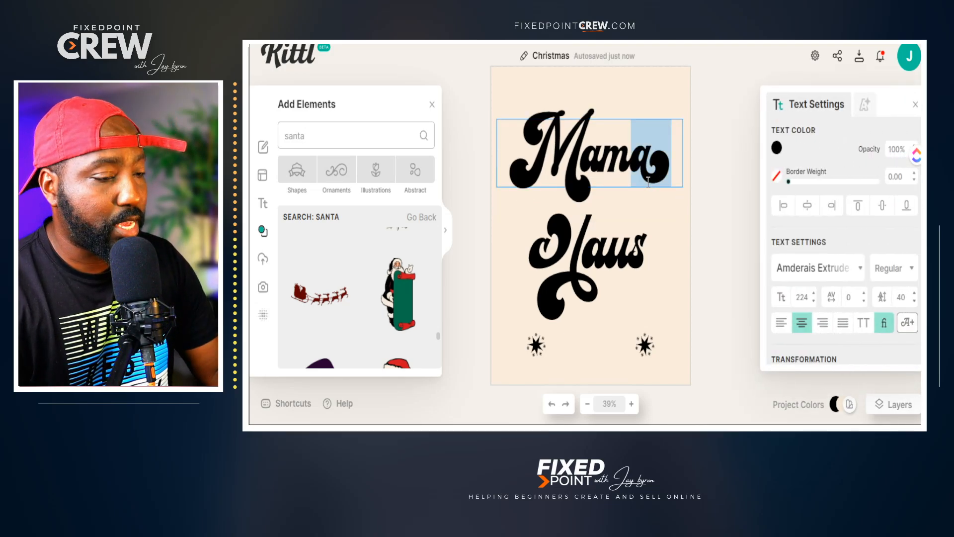
key(BackSpace)
text(a)
- Replace the second "m" in "Mama" with the decorative "m" glyph whose tail loops back beneath it, removing any leftover plain "m"
drag(639, 172, 627, 173)
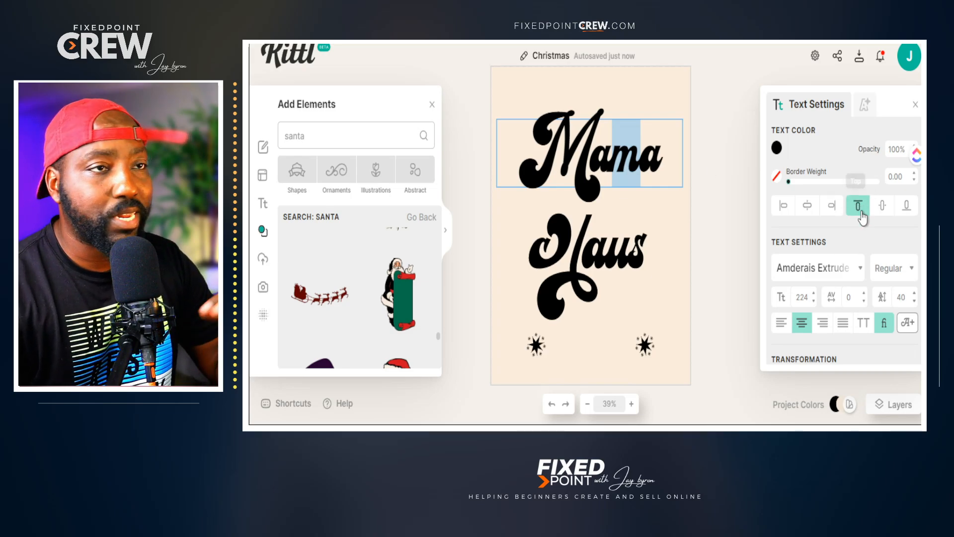
click(907, 323)
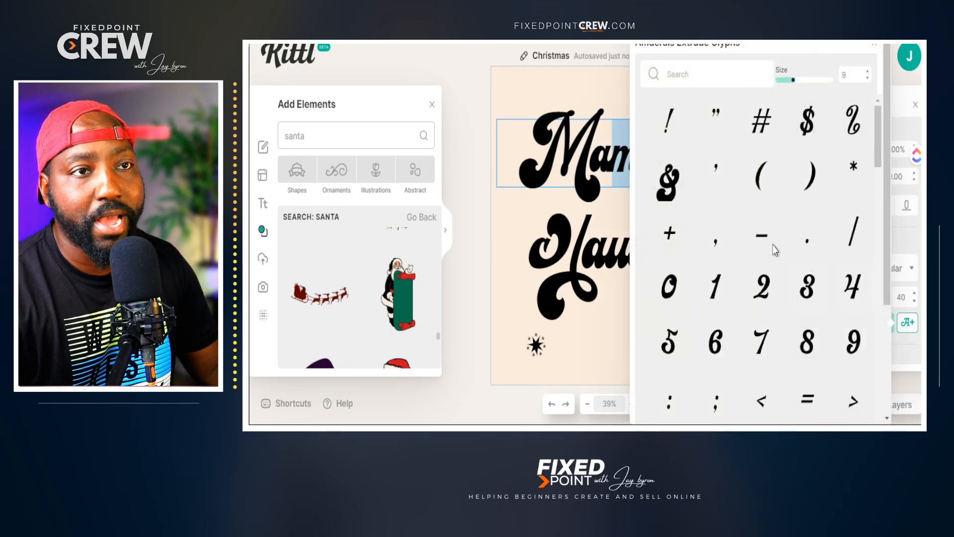
click(685, 75)
text(m)
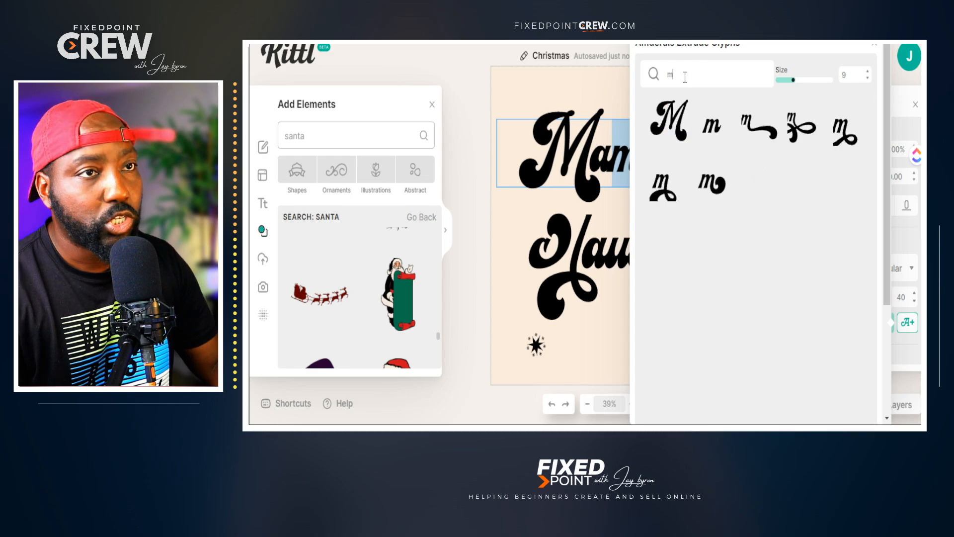
click(664, 185)
click(608, 200)
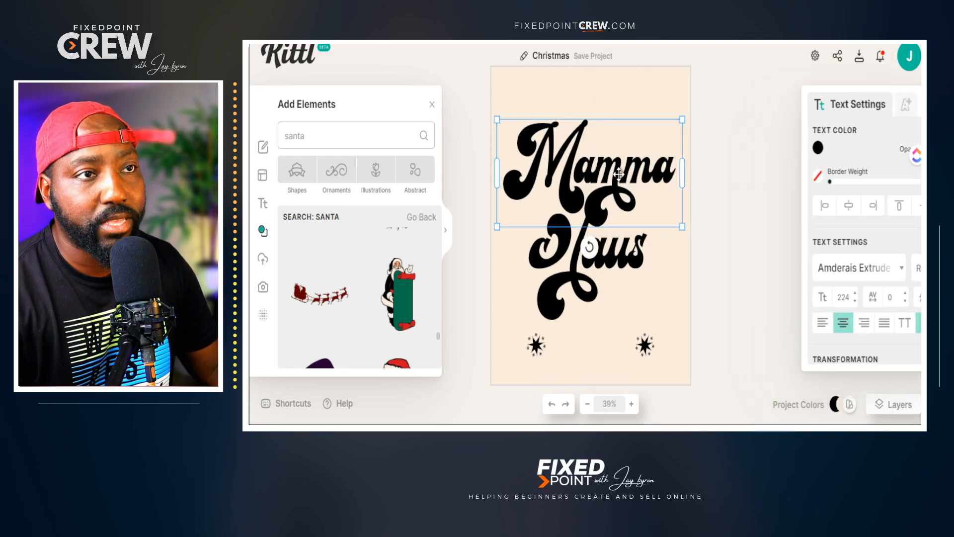
double_click(651, 164)
drag(651, 161, 636, 164)
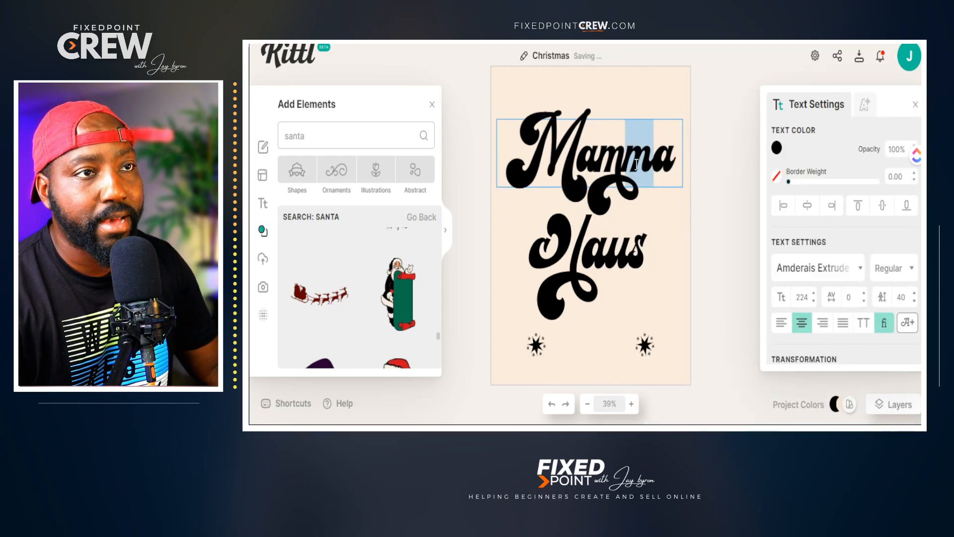
key(BackSpace)
key(Escape)
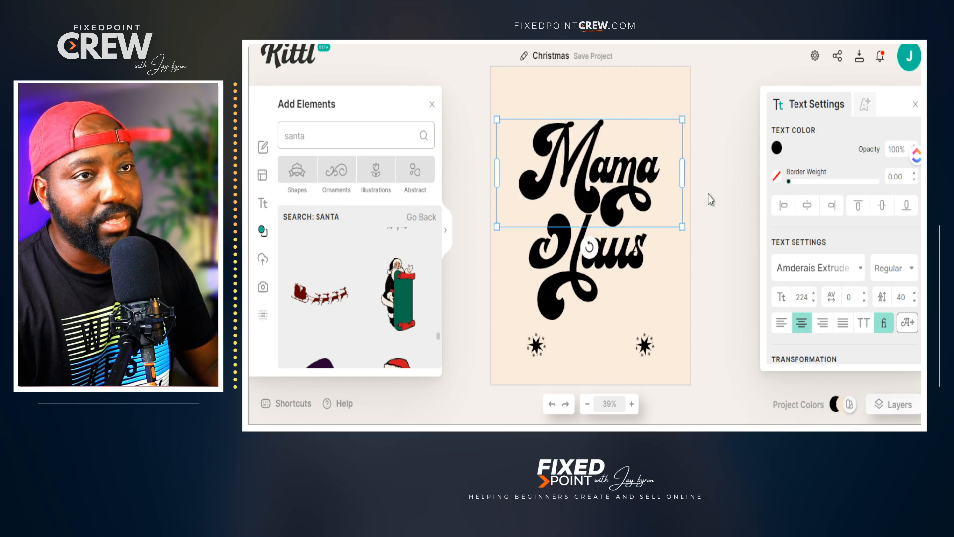
click(707, 194)
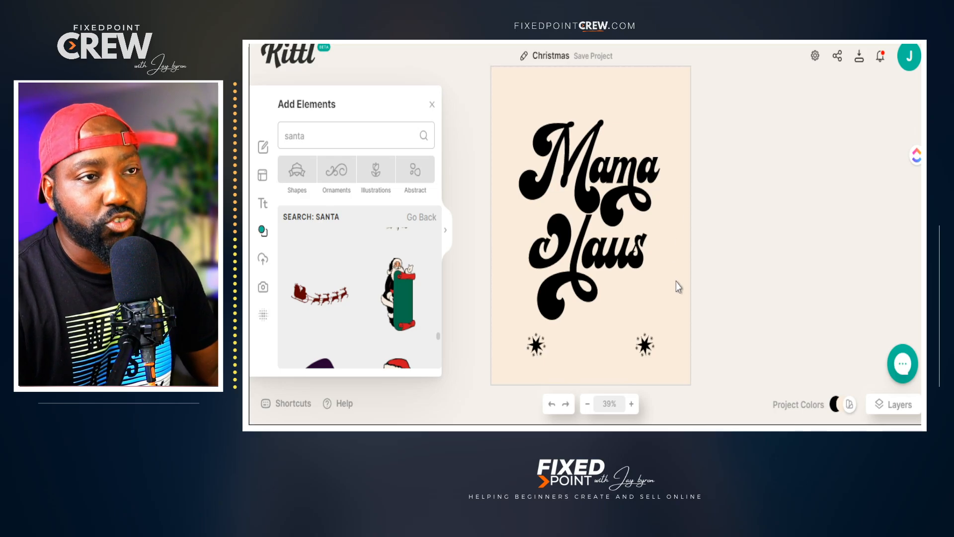
- Enlarge "Mama" and "claus" together to sizes 258 and 305, and recenter them higher on the artboard
drag(674, 278, 532, 143)
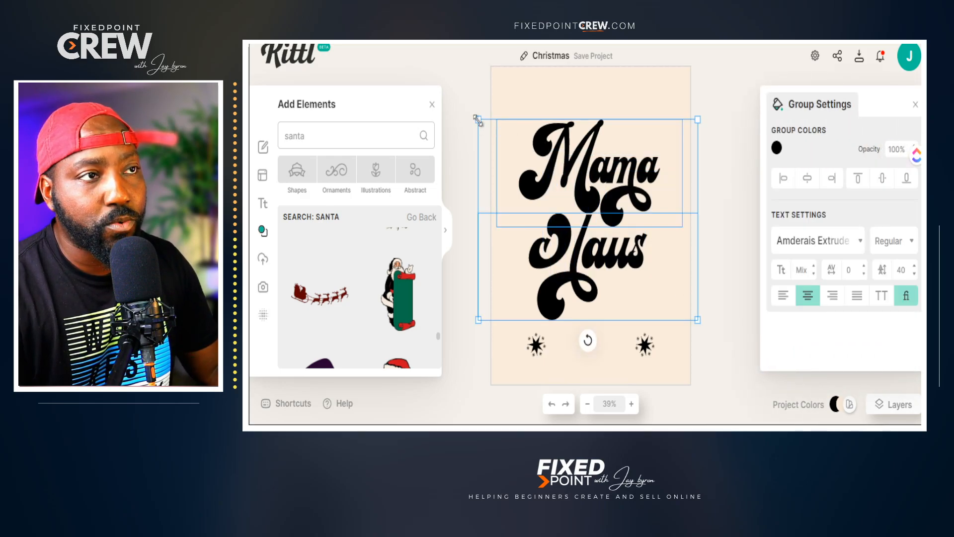
drag(478, 120, 446, 110)
mouse_move(586, 194)
mouse_down()
mouse_move(599, 199)
mouse_move(599, 192)
mouse_up()
click(655, 207)
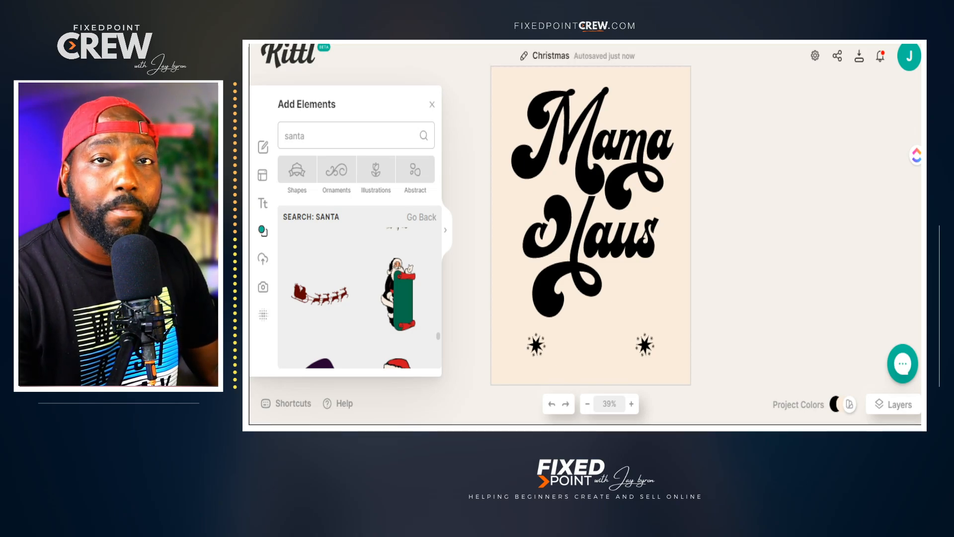
- Recolor the "Mama" text light orange
click(607, 148)
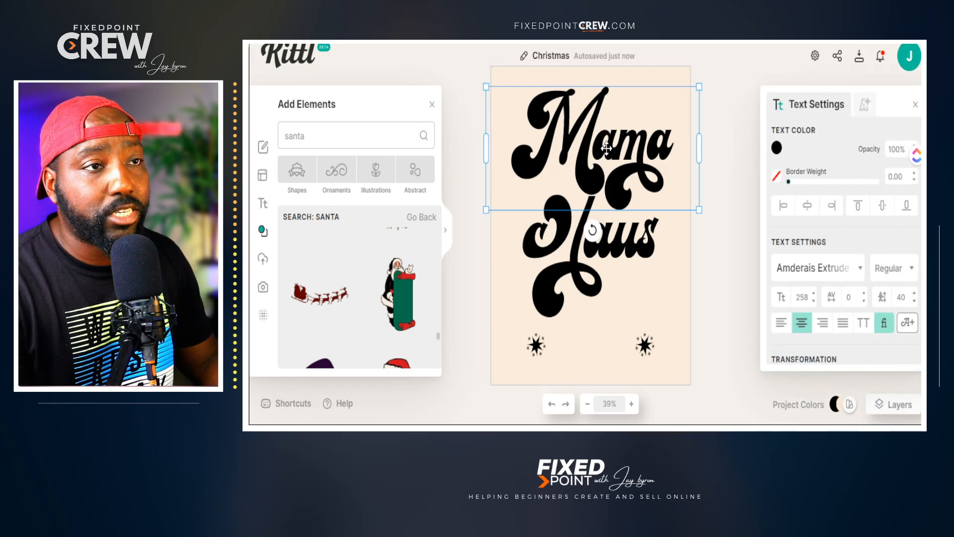
click(607, 148)
double_click(608, 148)
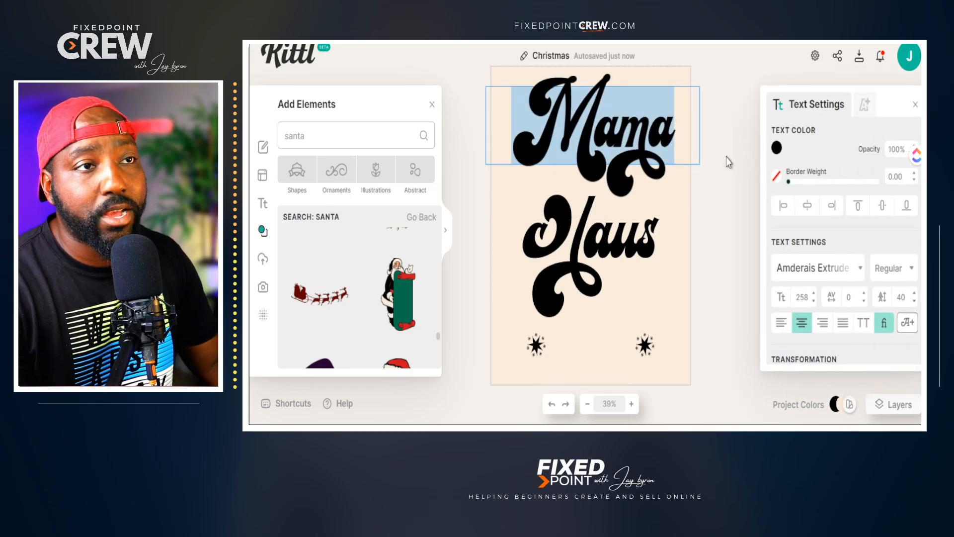
click(776, 148)
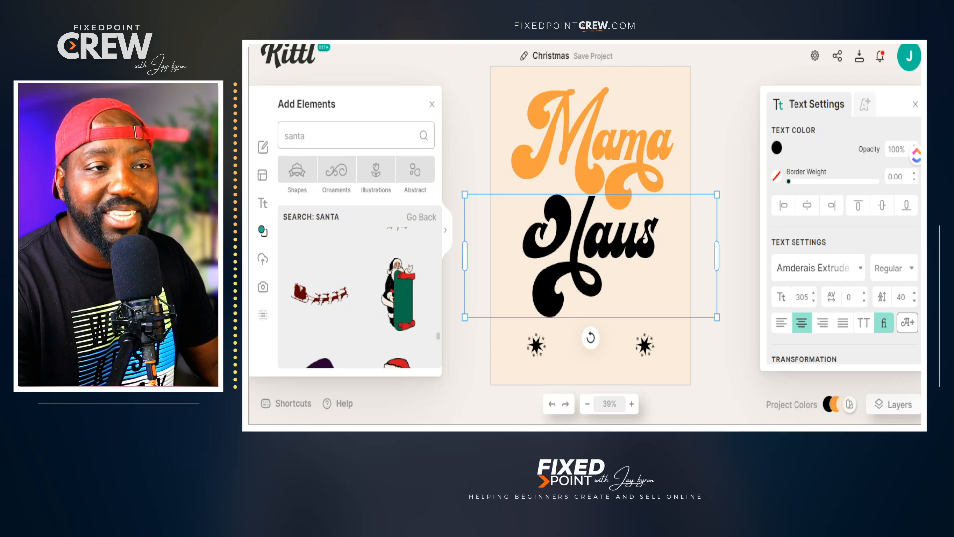
- Set the "claus" text color to the red-orange hex value db5241
click(645, 236)
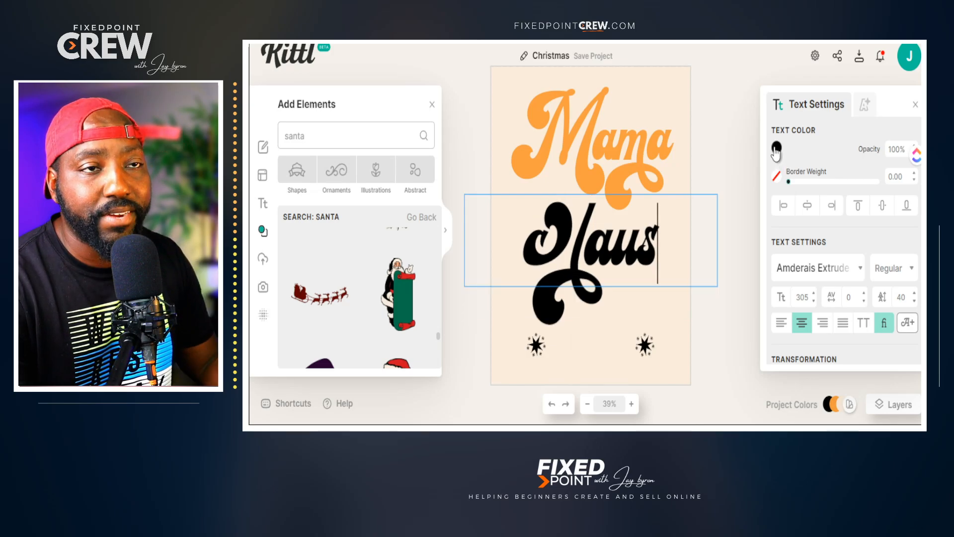
click(777, 148)
drag(625, 281, 703, 184)
double_click(630, 347)
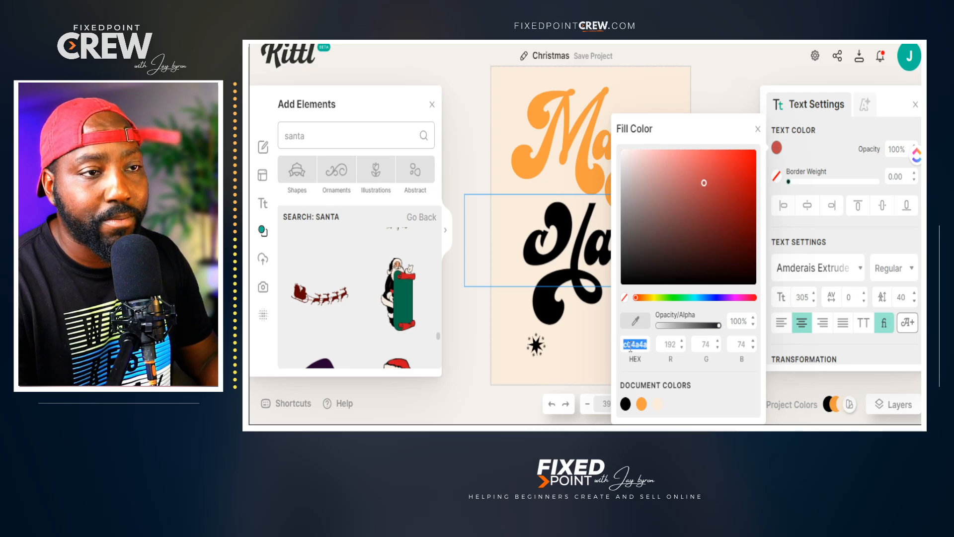
text(db5241)
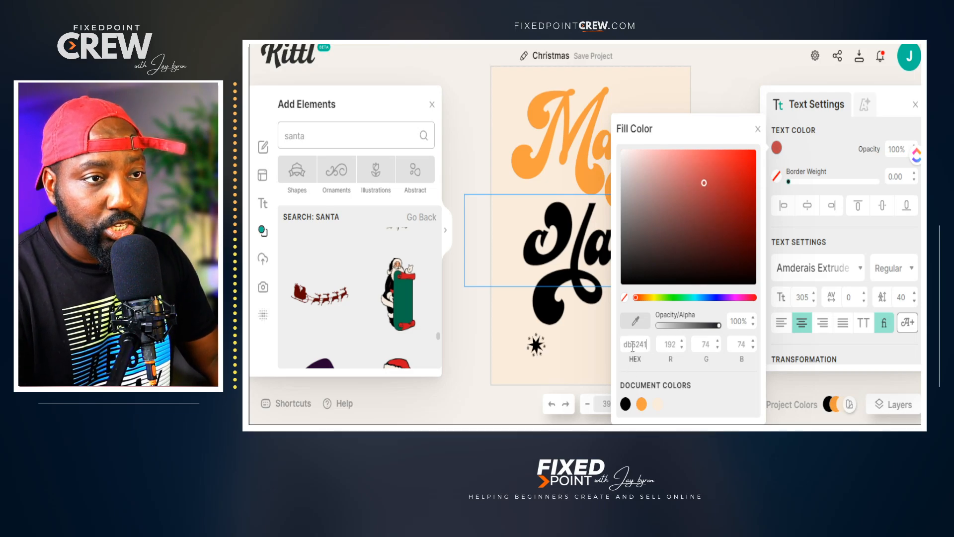
click(709, 86)
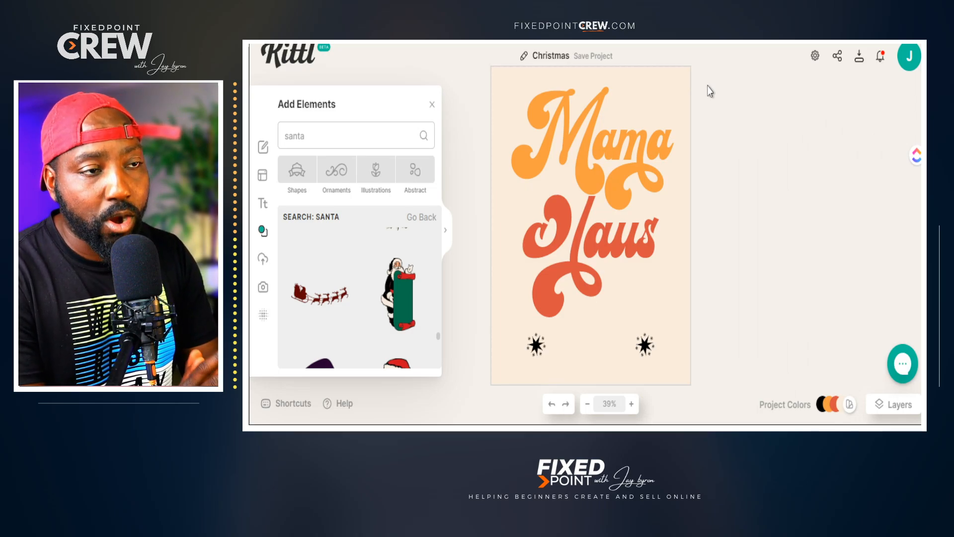
- Move "Mama" and "claus" together slightly lower on the artboard, keeping them horizontally centered
drag(706, 281, 505, 108)
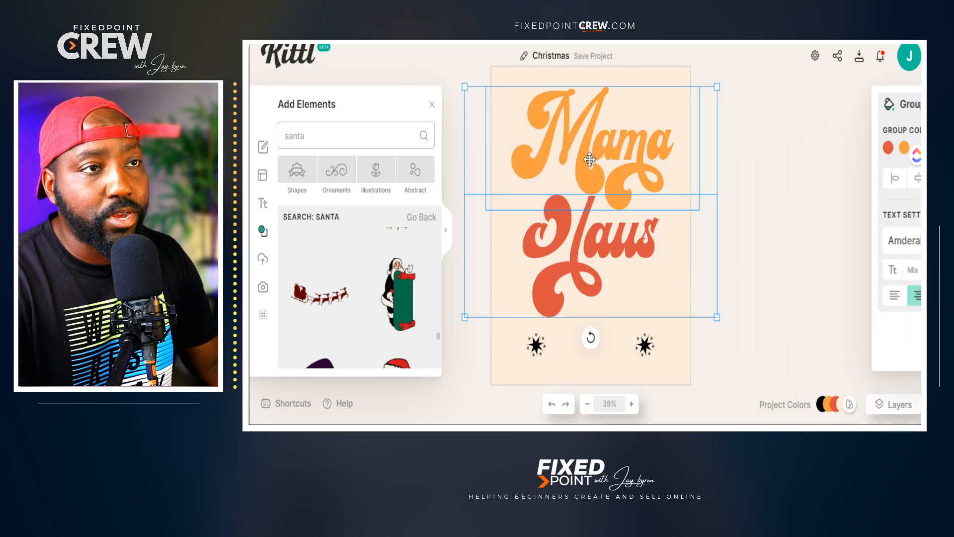
drag(589, 159, 589, 175)
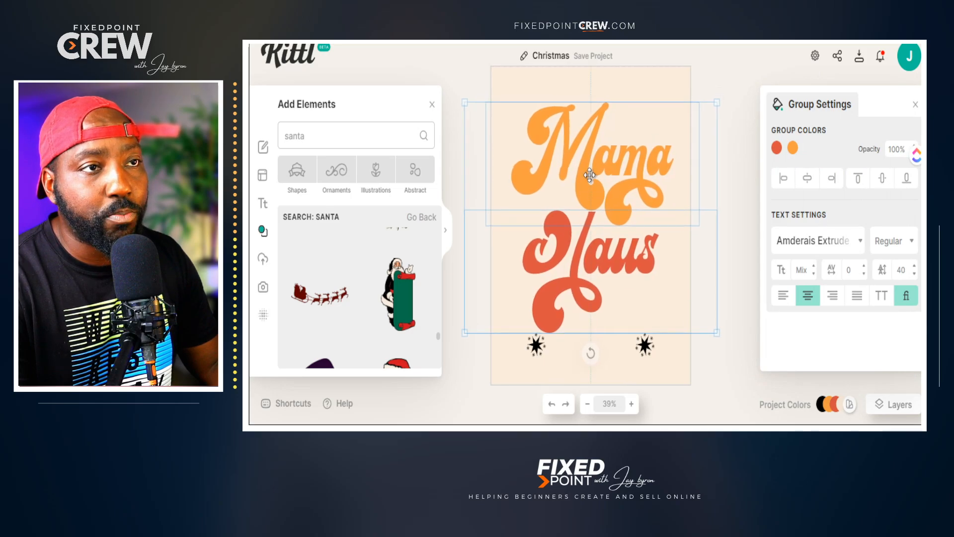
click(712, 377)
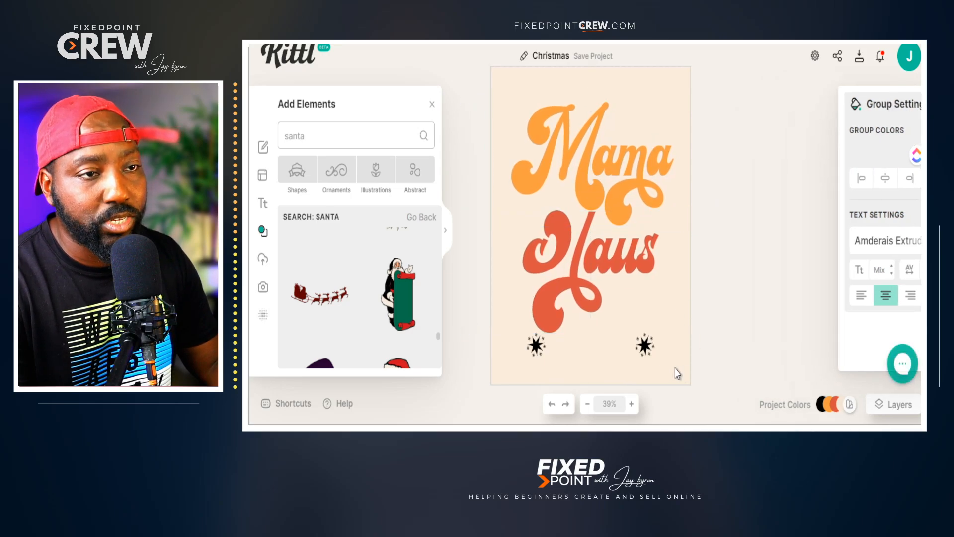
- Delete the star at the artboard's lower right and recolor the remaining one with the orange document color
click(645, 344)
key(Delete)
click(535, 345)
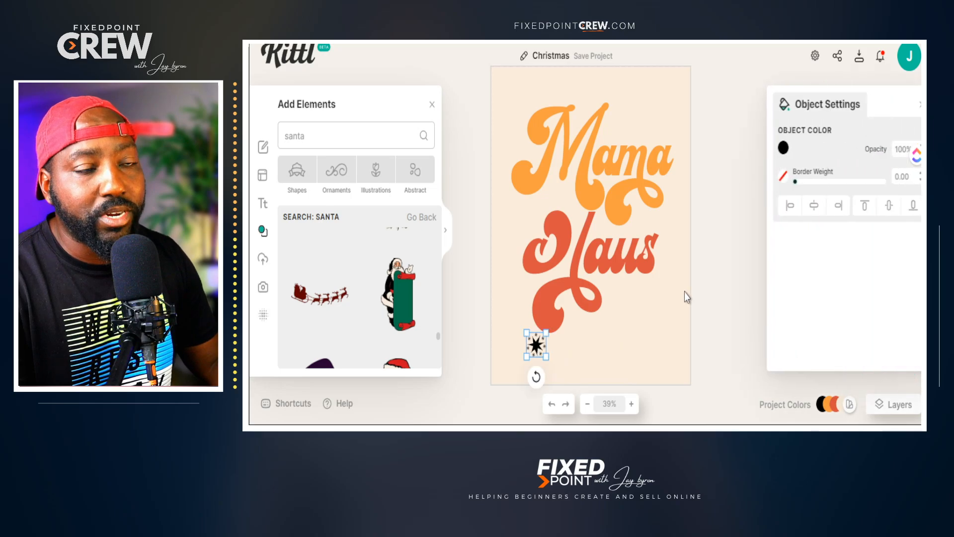
click(777, 147)
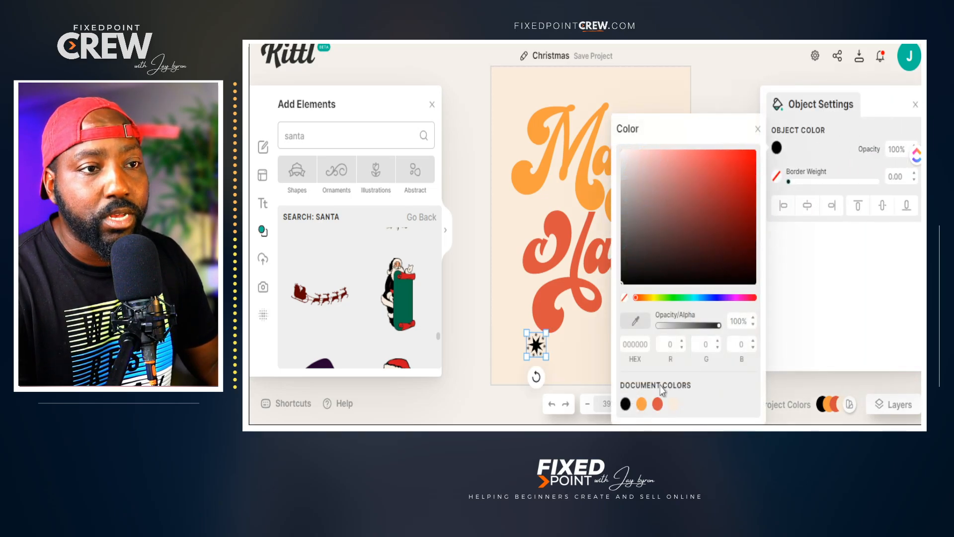
click(642, 407)
click(580, 371)
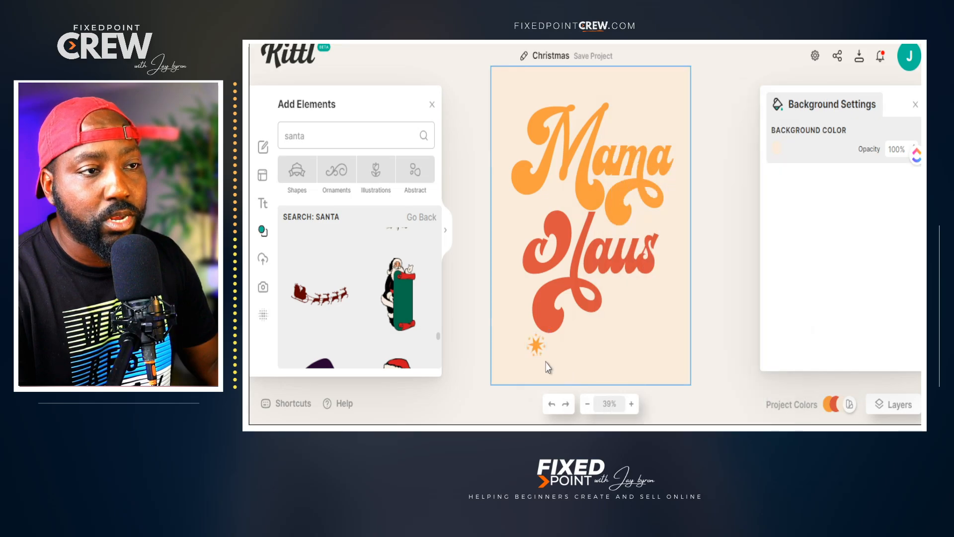
- Duplicate the orange star and arrange six stars in varied sizes, three along each side of the lettering
click(533, 350)
click(550, 363)
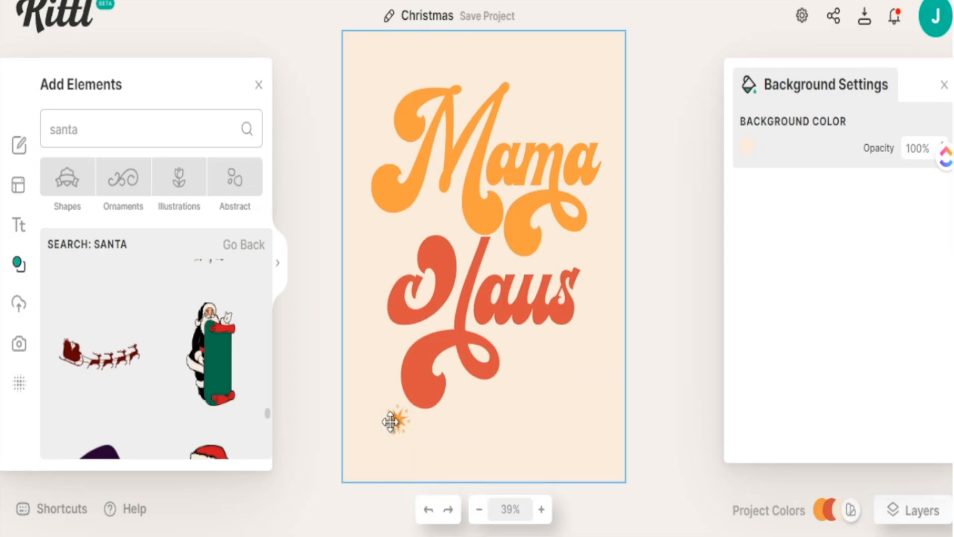
click(527, 340)
key(ctrl+v)
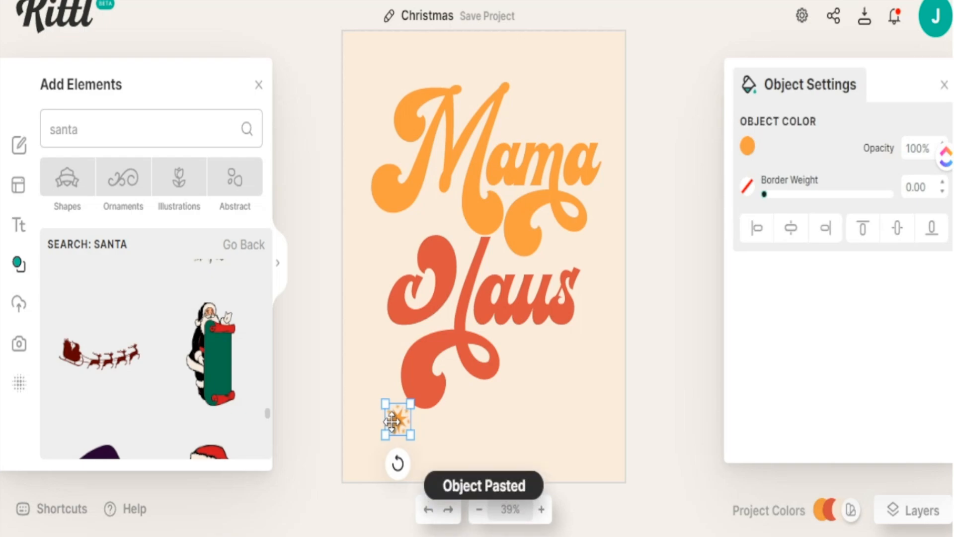
drag(391, 421, 406, 250)
key(ctrl+v)
key(ctrl+v)
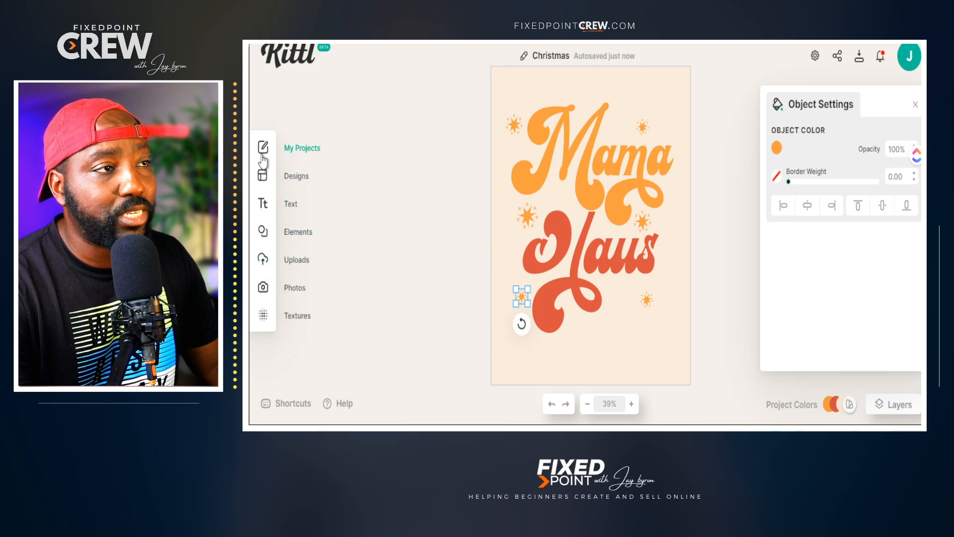
- Add the Santa sleigh with reindeer element and place it, slightly enlarged, beneath the "claus" lettering beside the C's swash
click(293, 232)
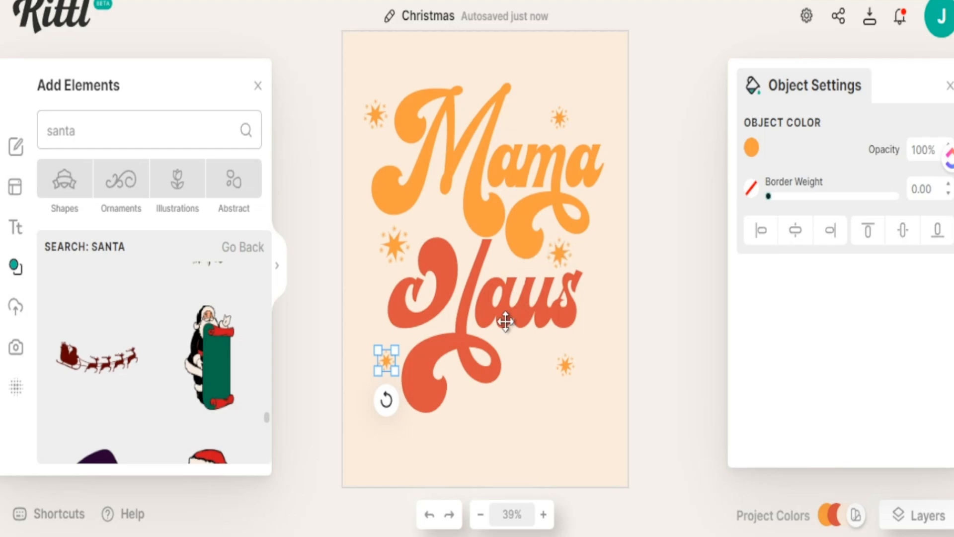
click(136, 355)
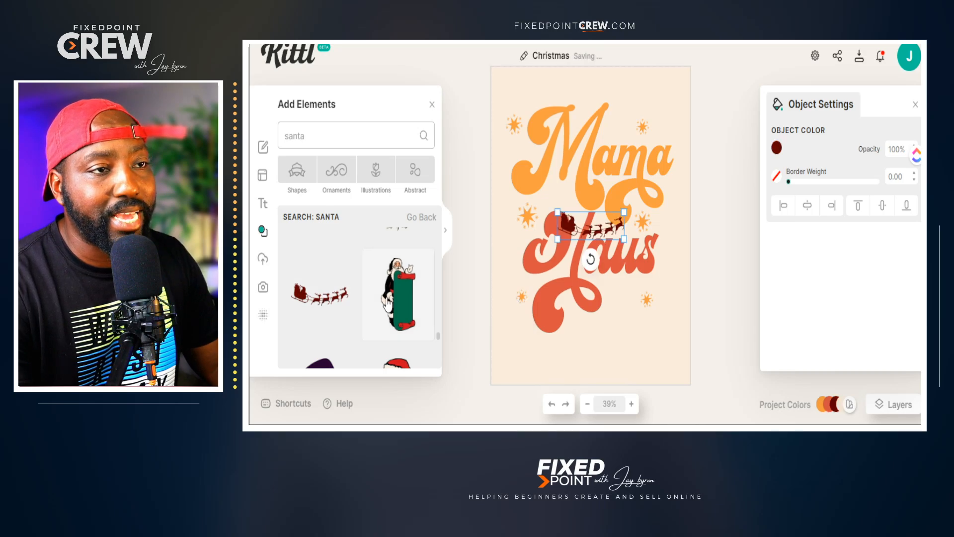
drag(588, 230, 651, 307)
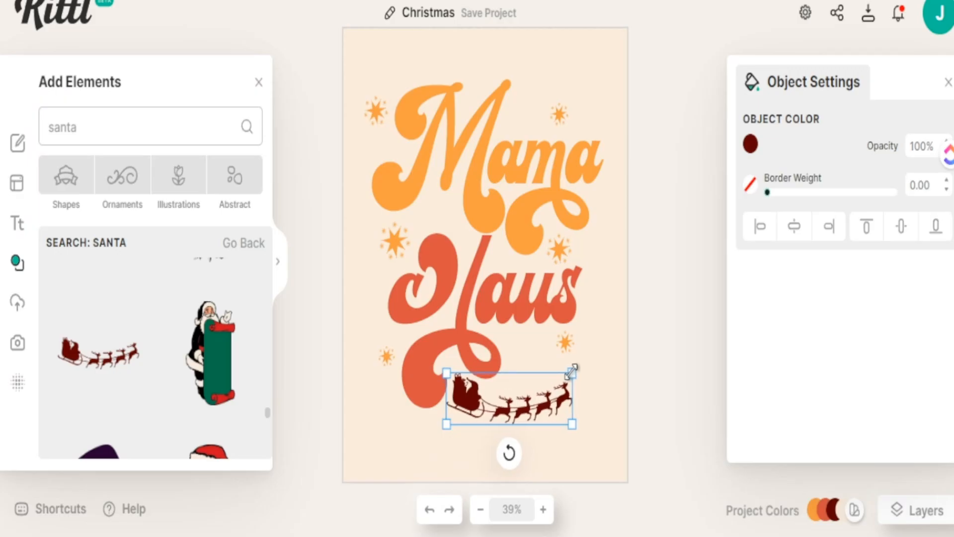
drag(572, 371, 552, 398)
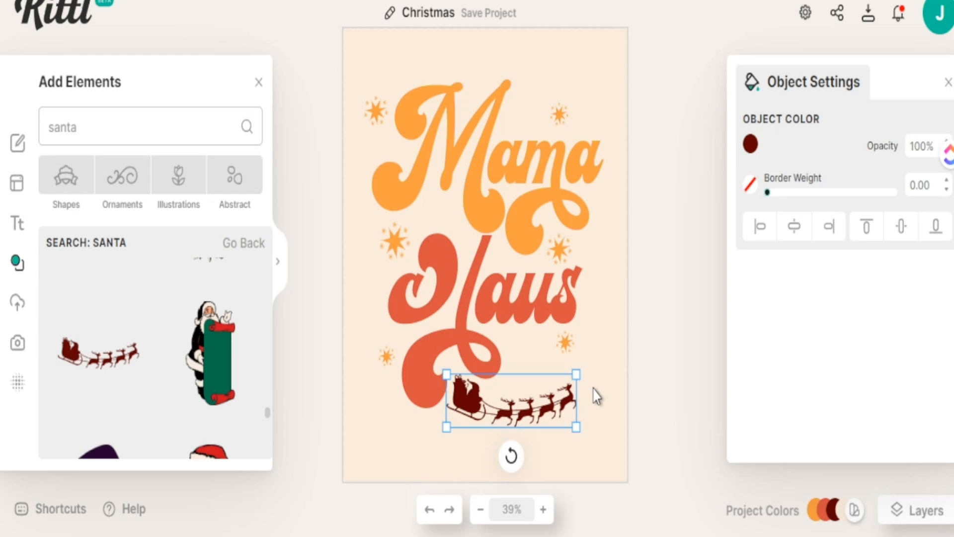
click(641, 385)
- Recolor the Santa sleigh with the red-orange document color db5241
click(514, 417)
click(751, 149)
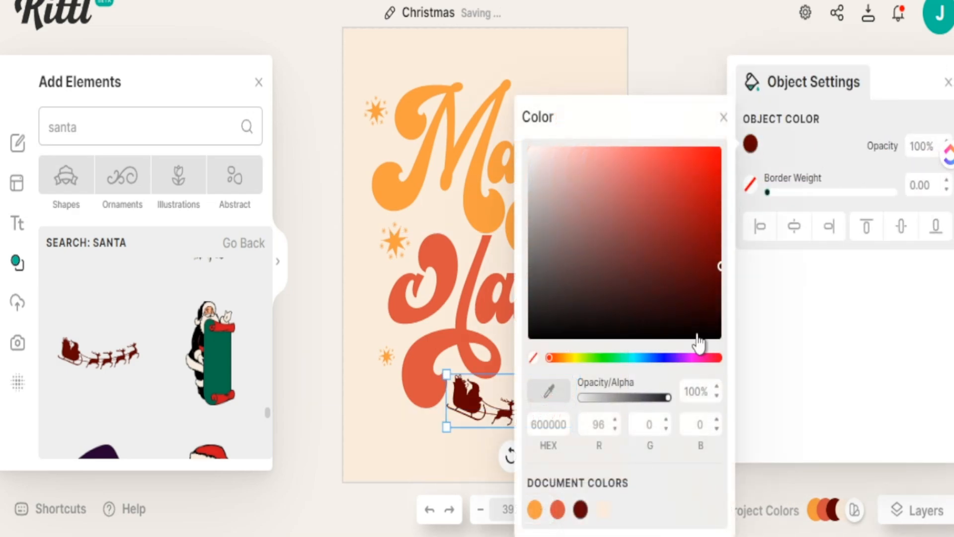
click(558, 509)
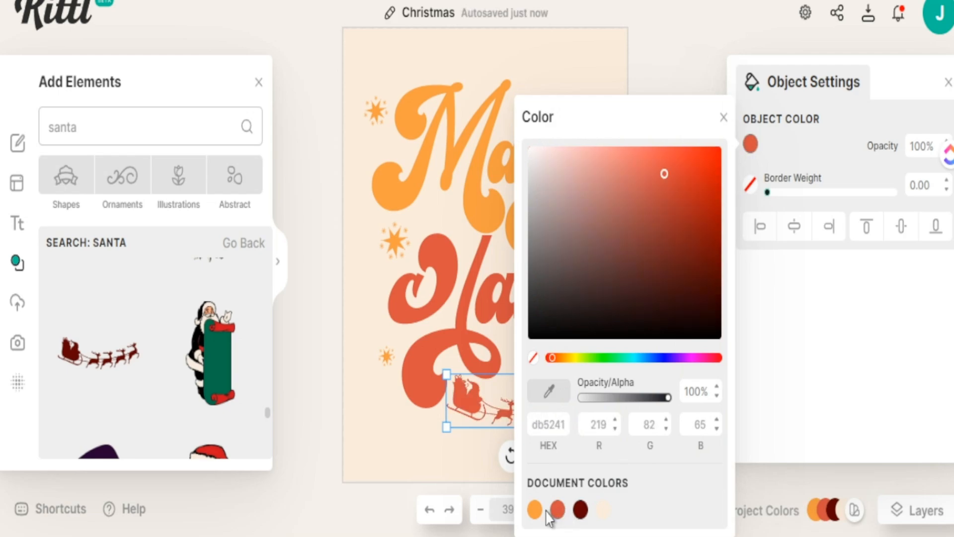
click(455, 476)
- Enlarge the star below the end of "claus", just above the reindeer, and adjust its position
click(566, 343)
drag(555, 355, 549, 369)
click(654, 343)
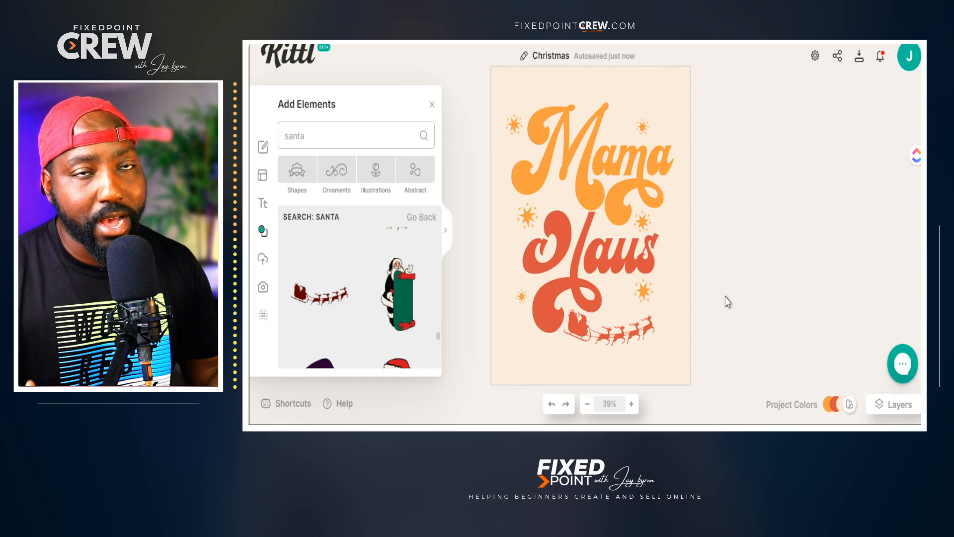
- Group all the lettering, stars and the Santa sleigh into one object
drag(712, 363, 502, 217)
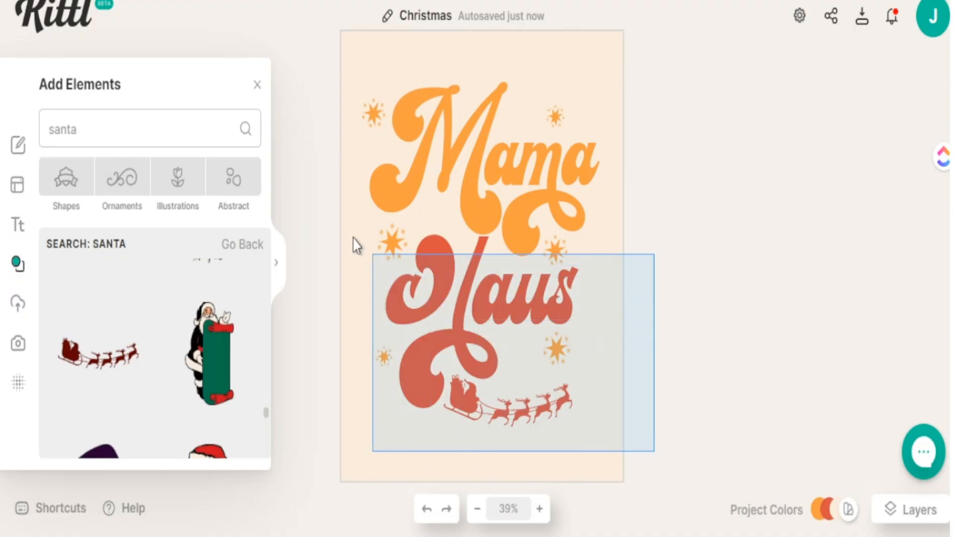
drag(357, 245, 328, 73)
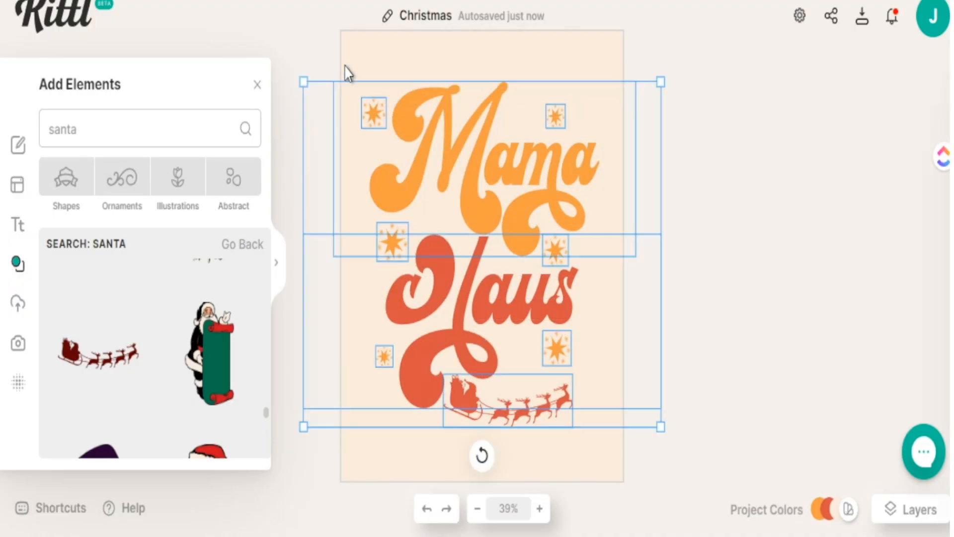
right_click(449, 157)
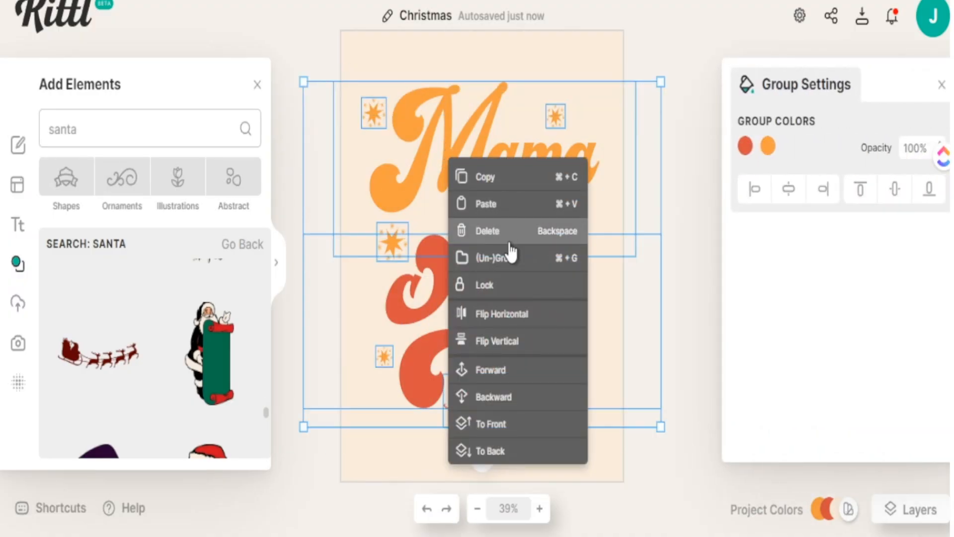
click(507, 266)
click(683, 277)
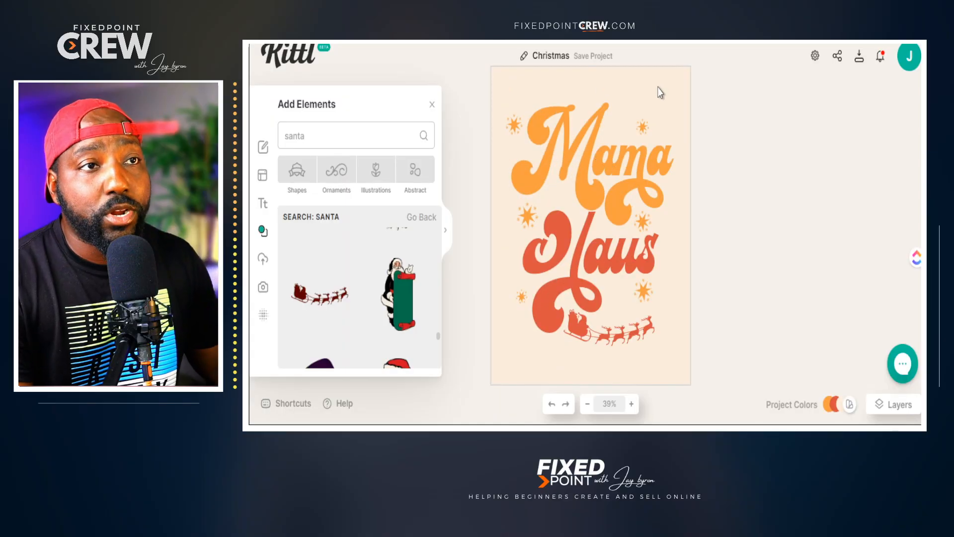
- Make the artboard background transparent by setting its opacity to 0%
click(661, 83)
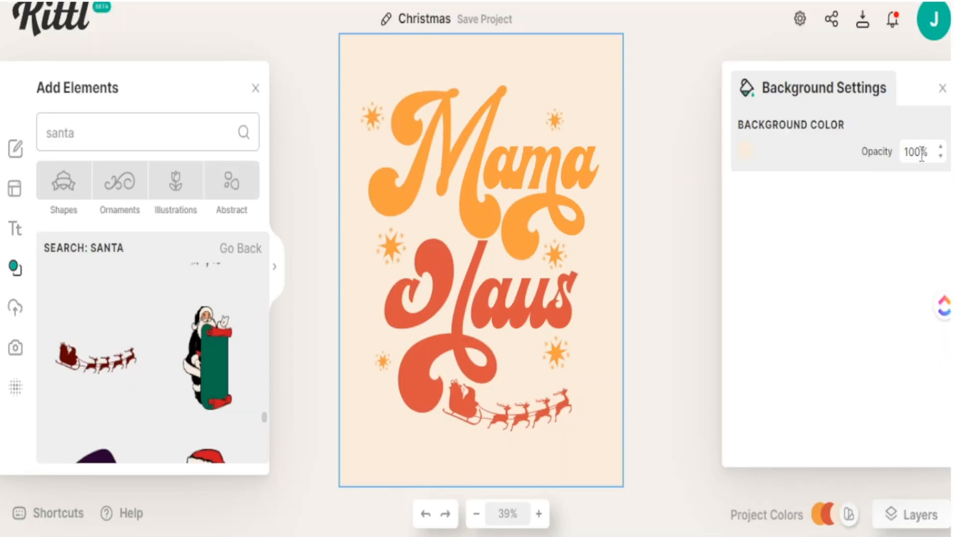
double_click(901, 150)
text(0)
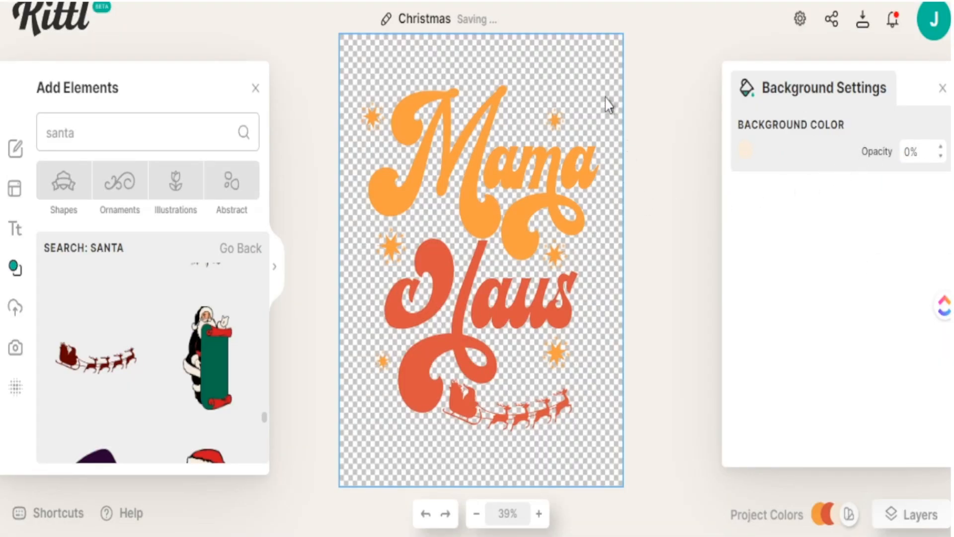
- Download the design as a 16 × 20 in PNG with Remove Background enabled, and dismiss the browser's download bar
click(861, 25)
click(850, 254)
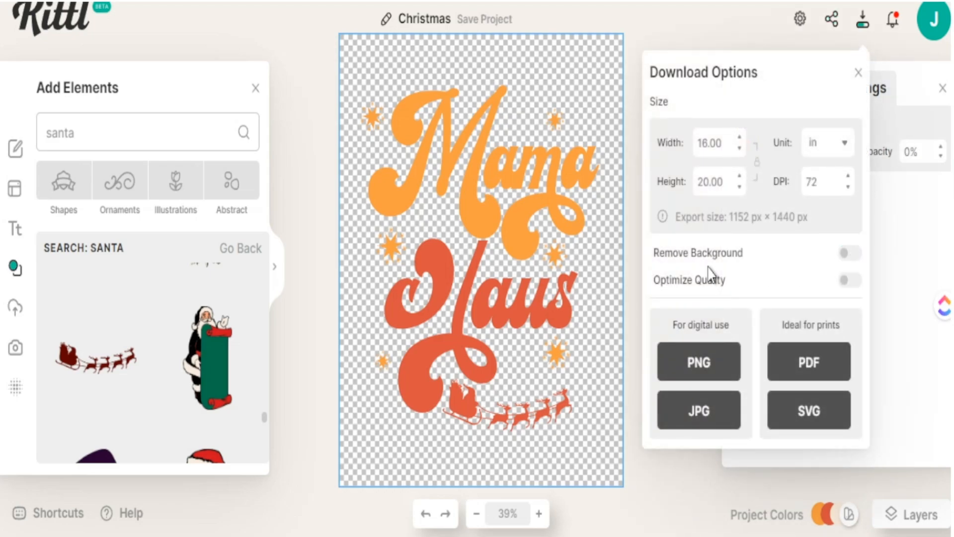
click(848, 264)
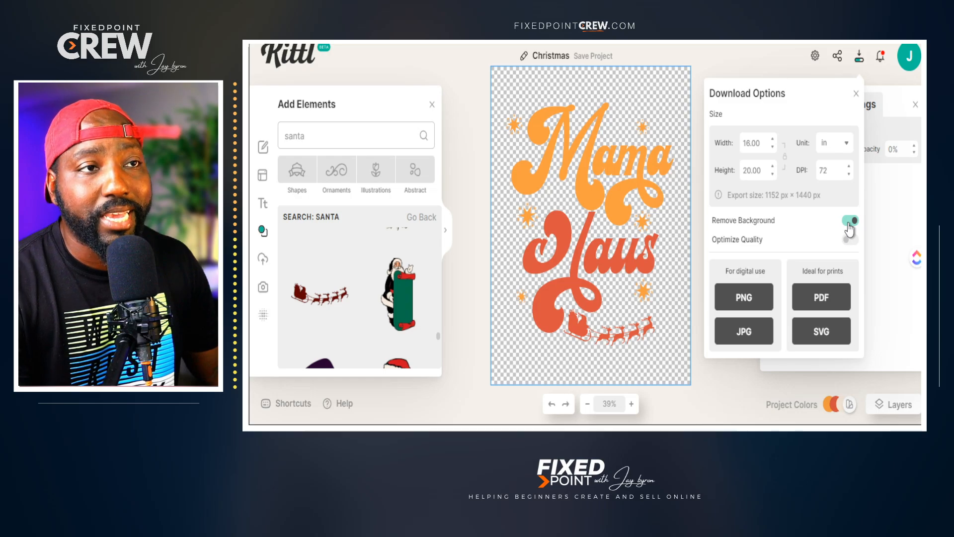
click(757, 305)
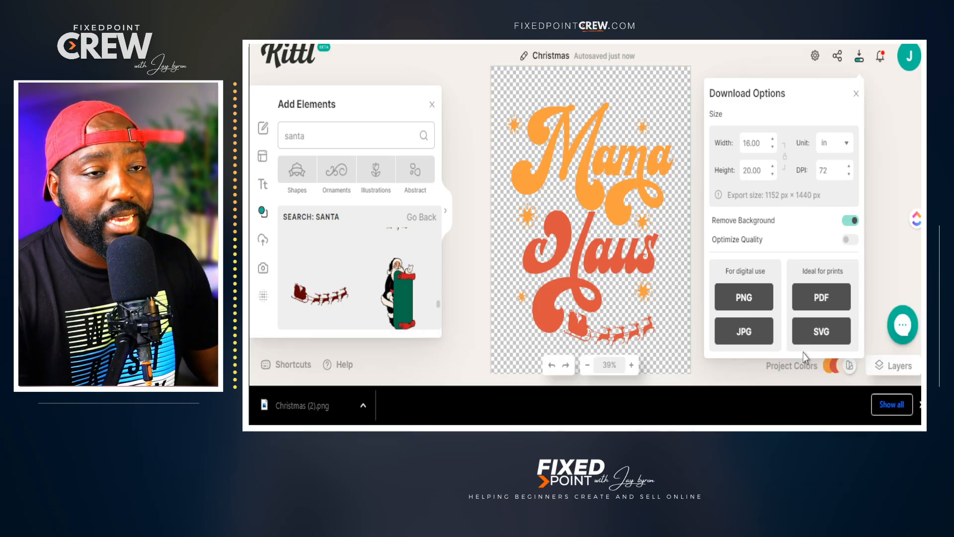
click(920, 405)
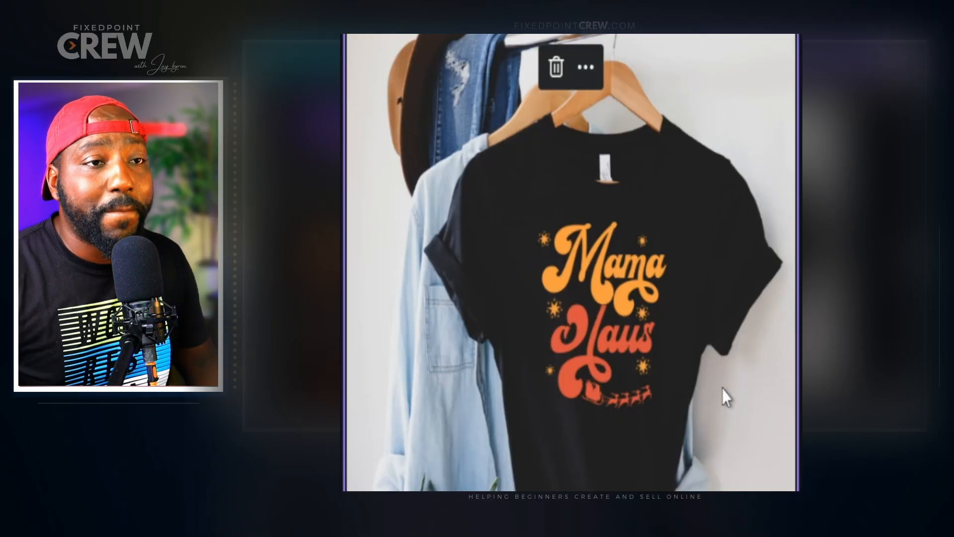
- Browse the community gallery of T-shirt designs and examine the Meowy Catmas ugly sweater template's artwork and comments
scroll(726, 383, up, 5)
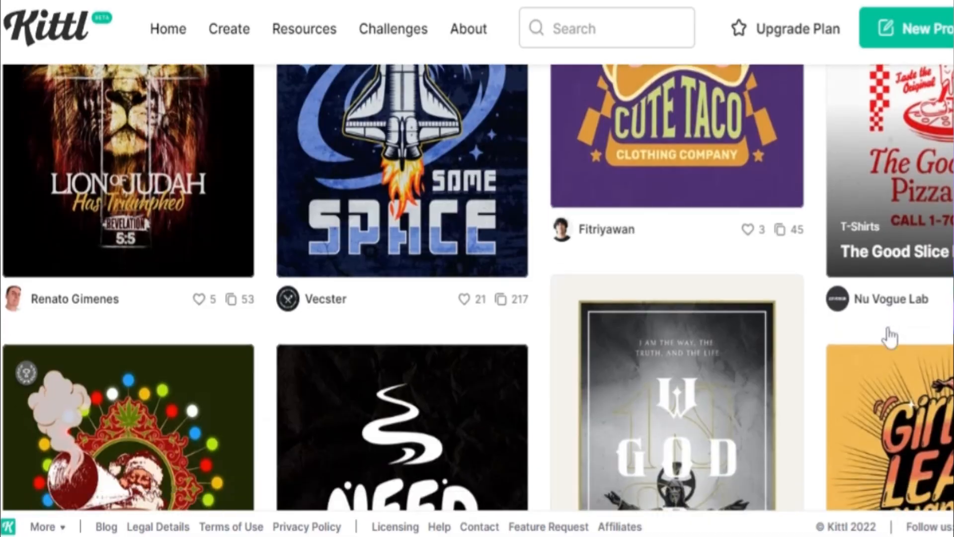
scroll(889, 338, down, 3)
scroll(890, 338, down, 8)
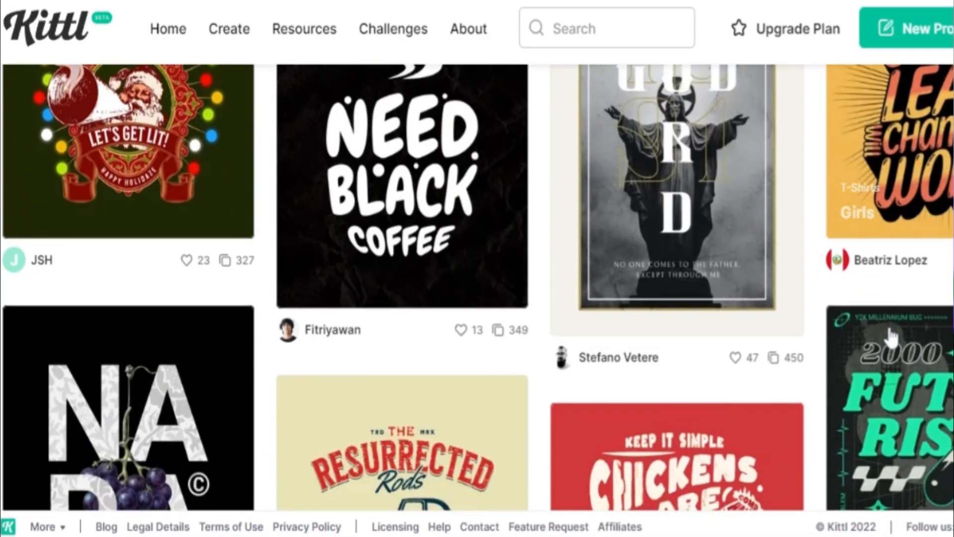
scroll(890, 338, down, 10)
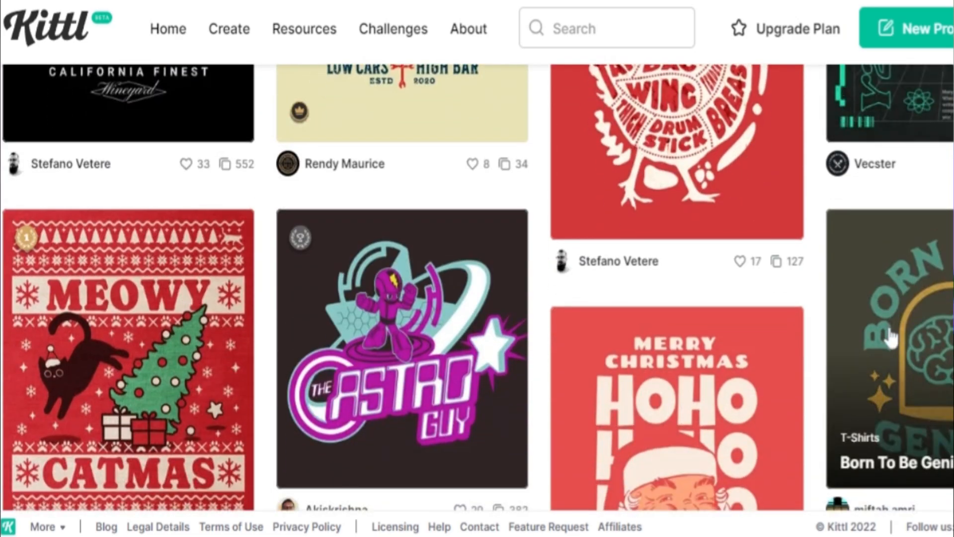
scroll(889, 338, down, 3)
scroll(877, 341, up, 7)
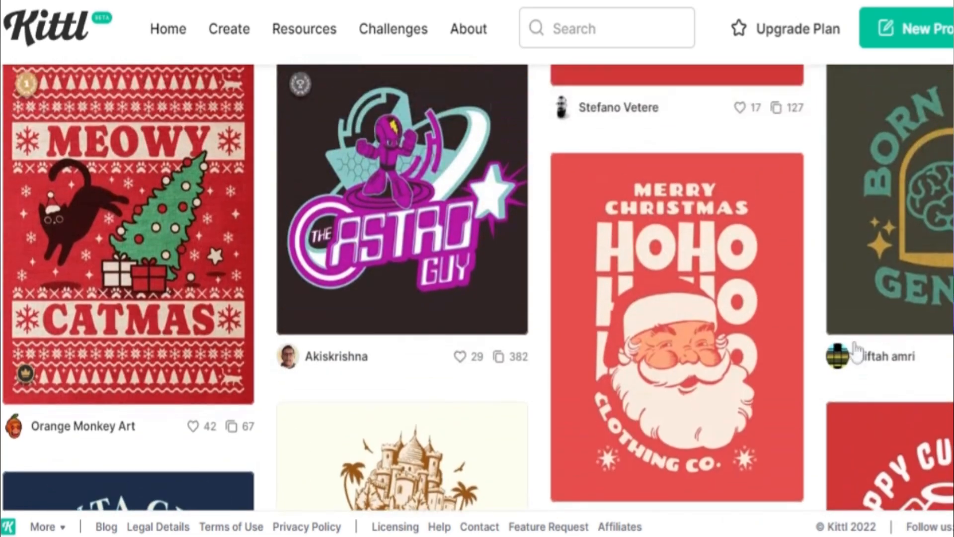
click(128, 314)
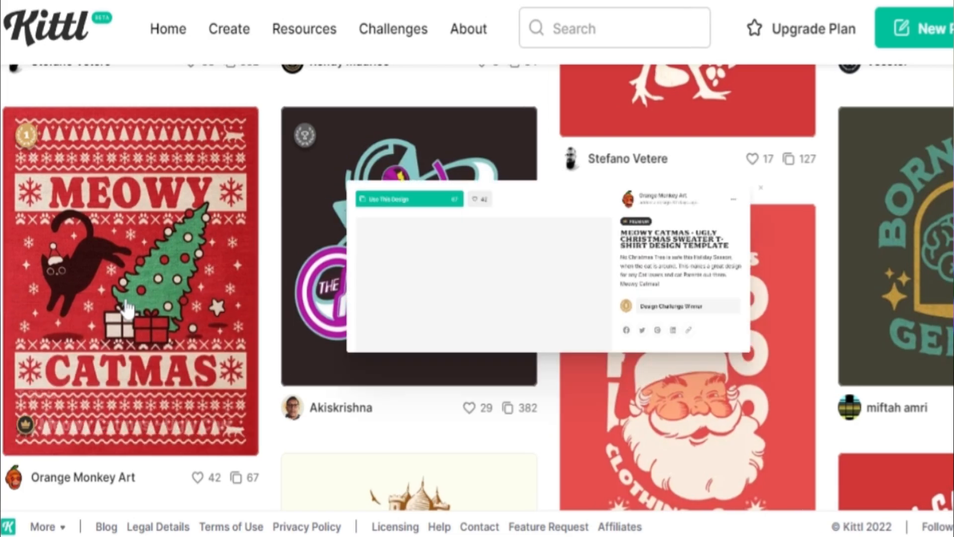
scroll(564, 255, down, 4)
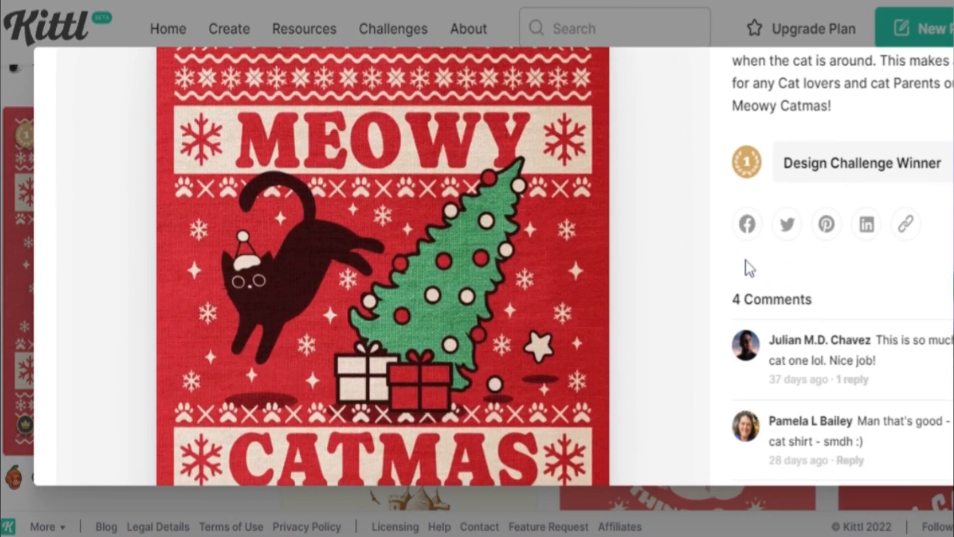
scroll(766, 283, down, 2)
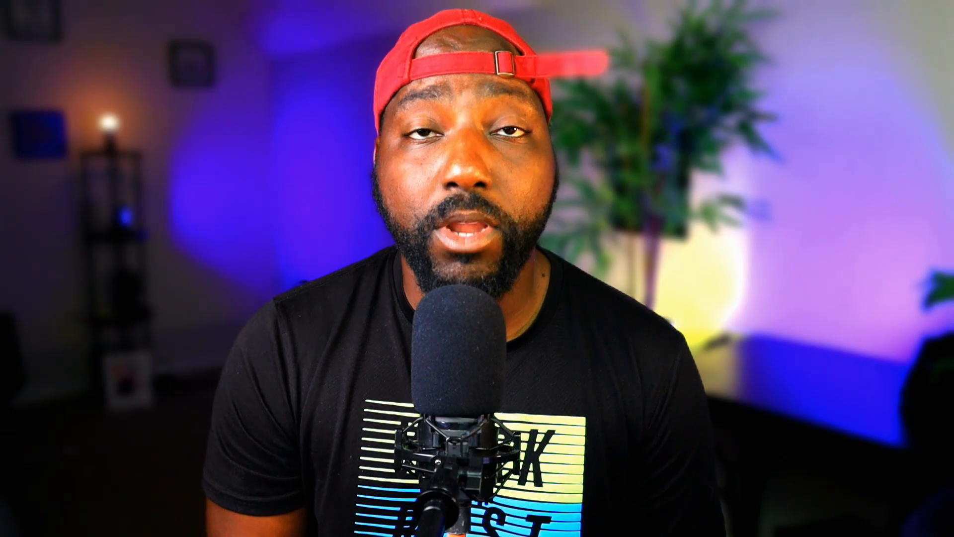